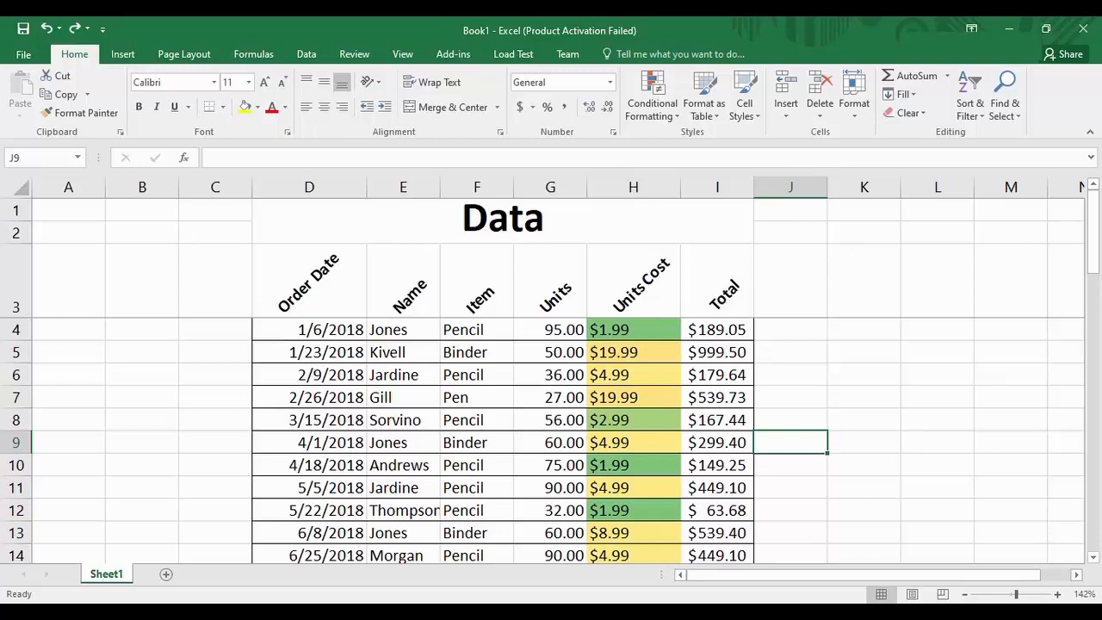
pyautogui.moveTo(1018, 595); pyautogui.dragTo(1022, 595)
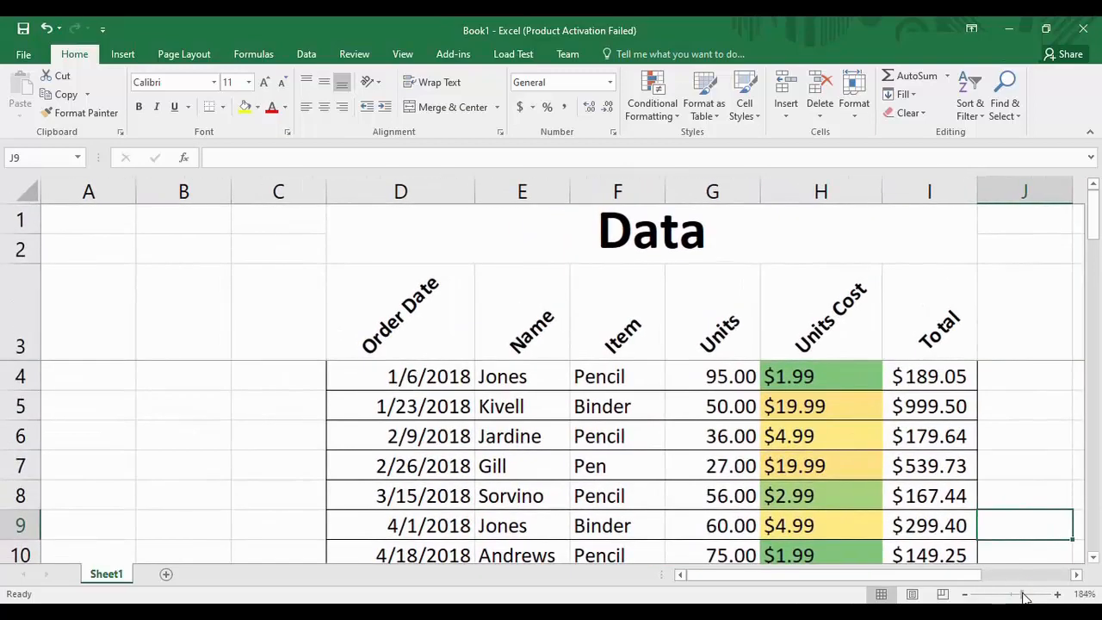
pyautogui.moveTo(745, 574); pyautogui.dragTo(787, 585)
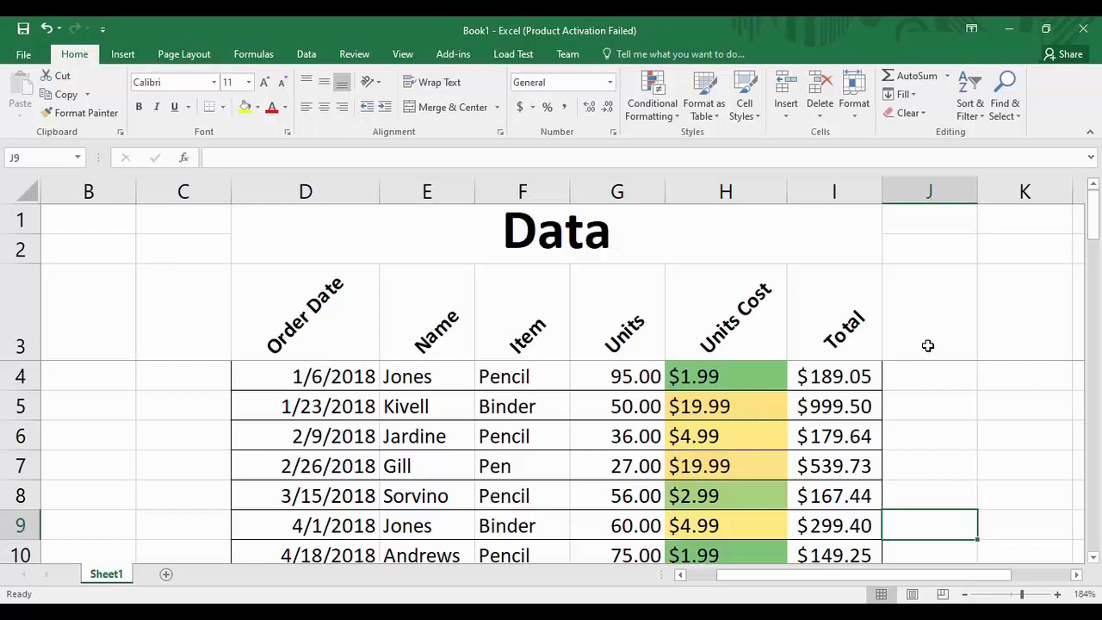
pyautogui.hotkey('ctrl', 'Home')
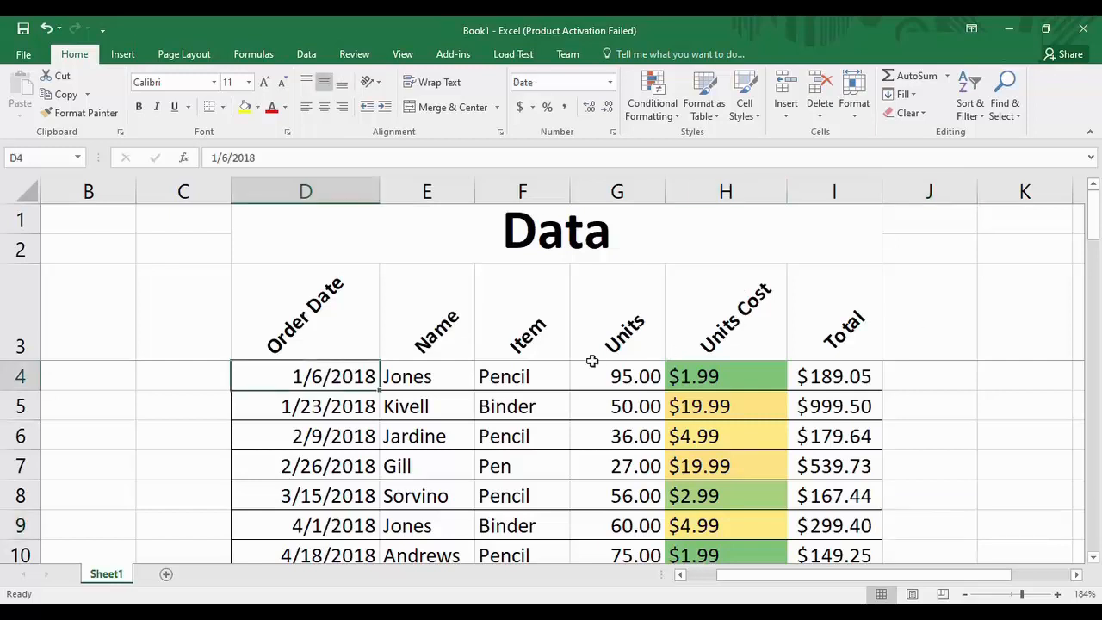
pyautogui.moveTo(1093, 233)
pyautogui.mouseDown()
pyautogui.moveTo(1096, 496)
pyautogui.moveTo(1097, 219)
pyautogui.mouseUp()
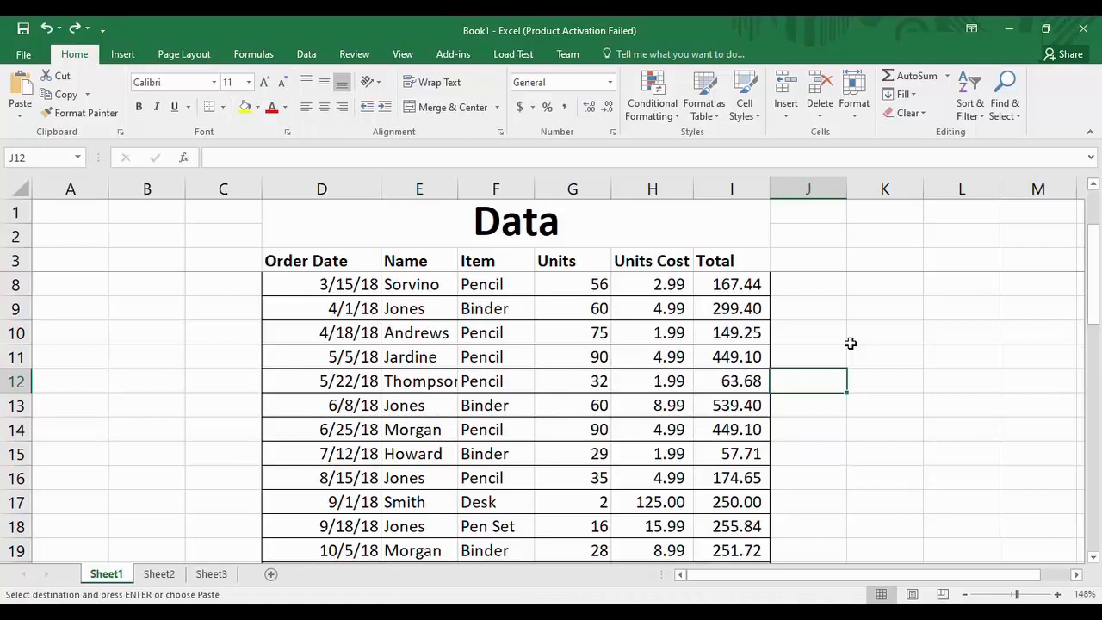
# Apply the Currency number format to the whole Units Cost column.
pyautogui.moveTo(1096, 292); pyautogui.dragTo(1099, 232)
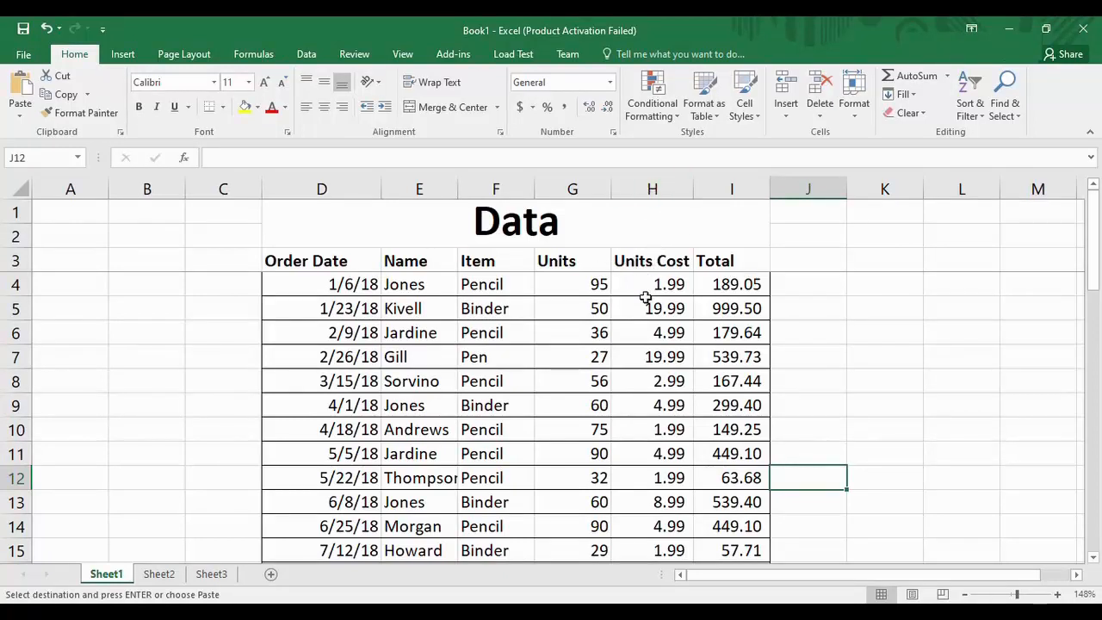
pyautogui.click(652, 188)
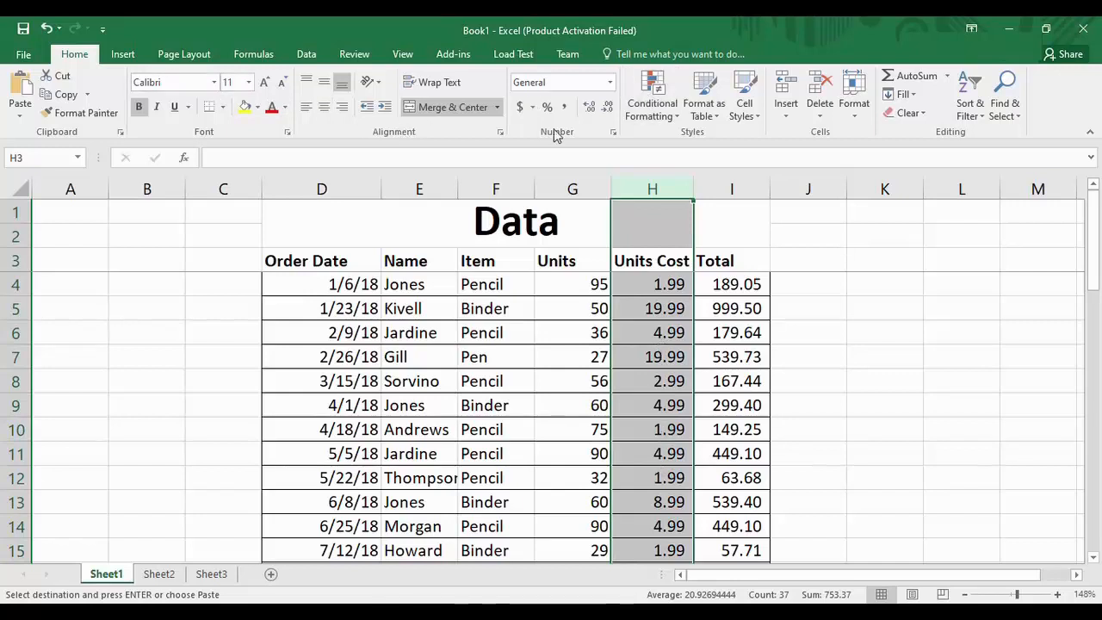
pyautogui.click(610, 86)
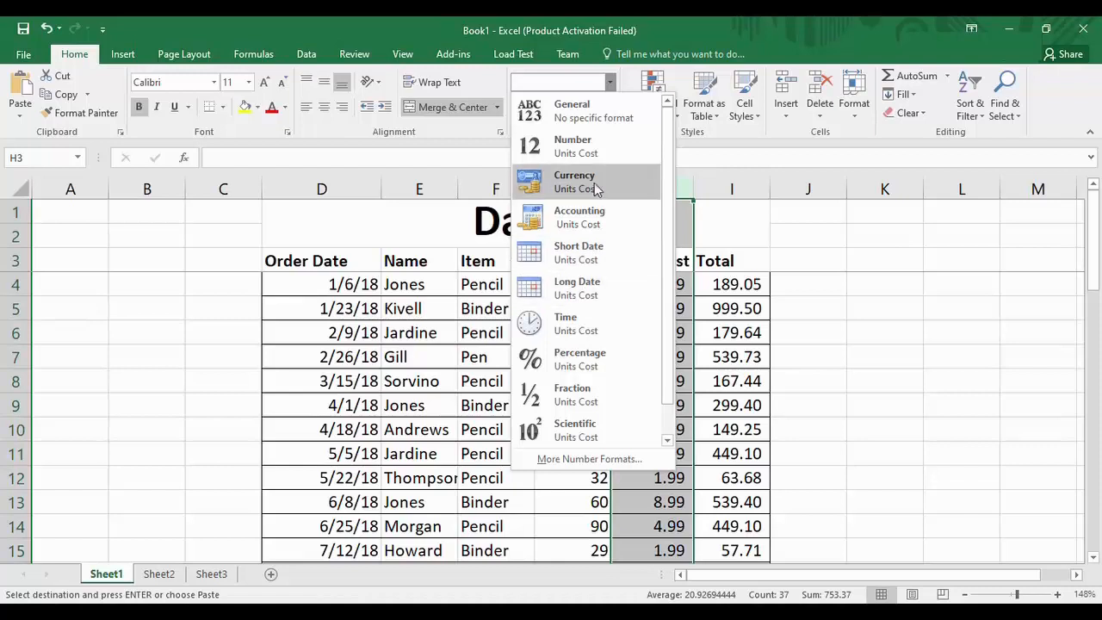
pyautogui.click(584, 189)
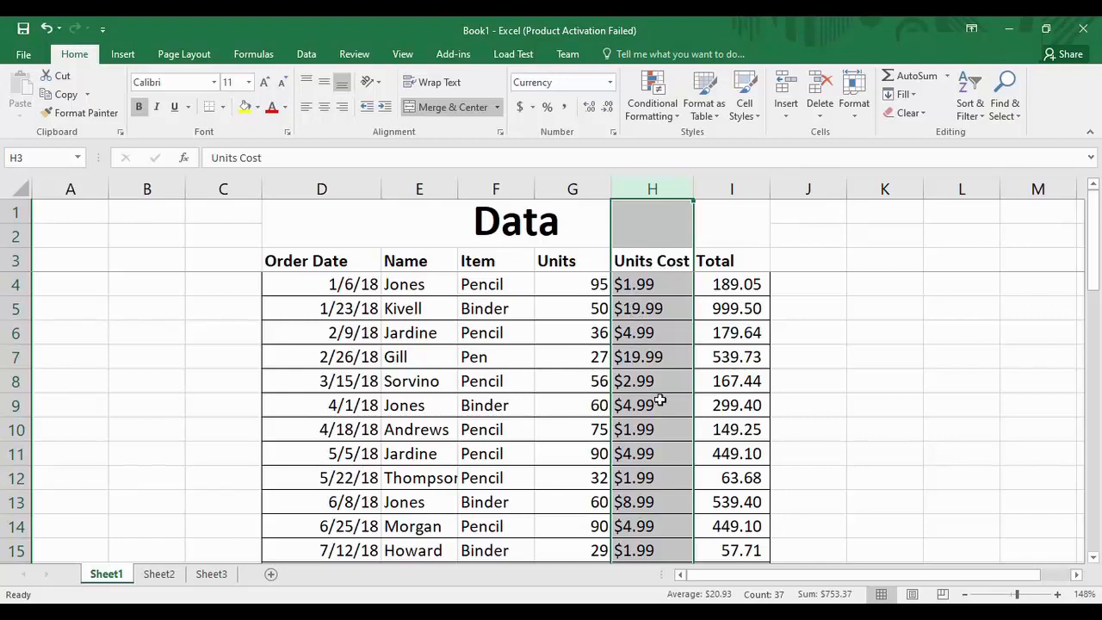
# Apply the Currency number format to the whole Total column.
pyautogui.moveTo(1099, 241)
pyautogui.mouseDown()
pyautogui.moveTo(1099, 504)
pyautogui.moveTo(1097, 245)
pyautogui.mouseUp()
pyautogui.click(732, 190)
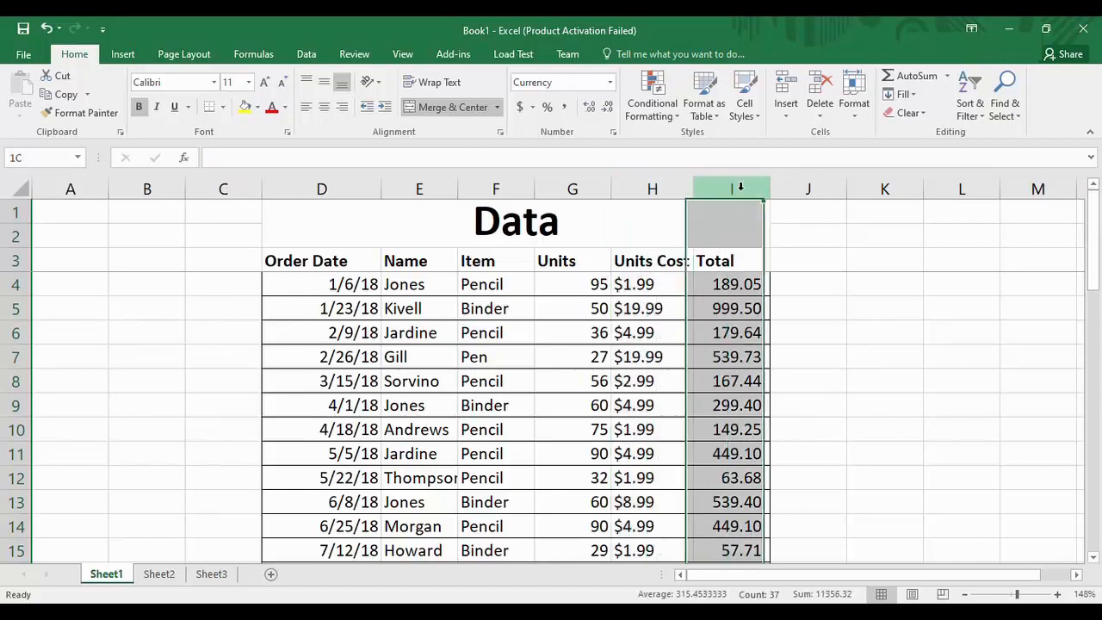
pyautogui.click(611, 83)
pyautogui.click(543, 187)
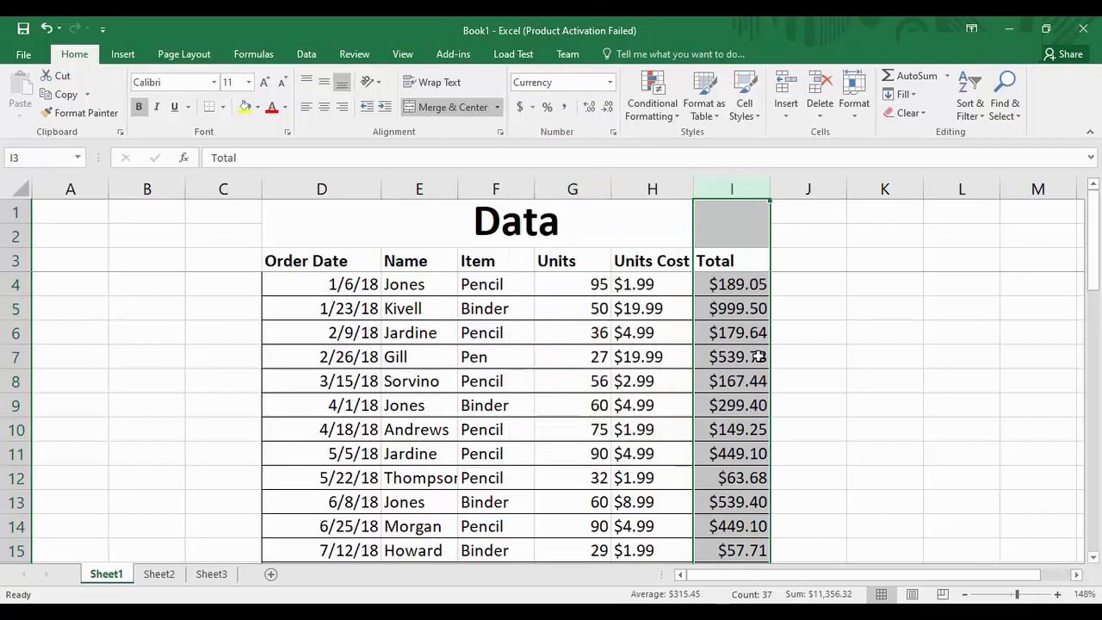
# Apply the Number format to the whole Units column.
pyautogui.click(585, 263)
pyautogui.click(580, 191)
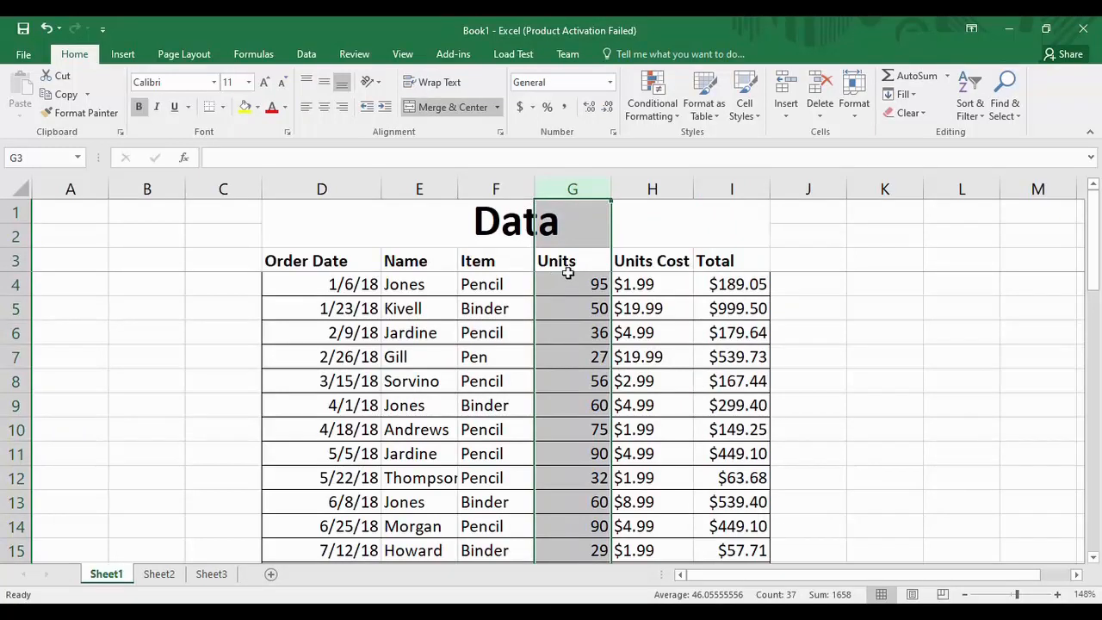
pyautogui.click(610, 82)
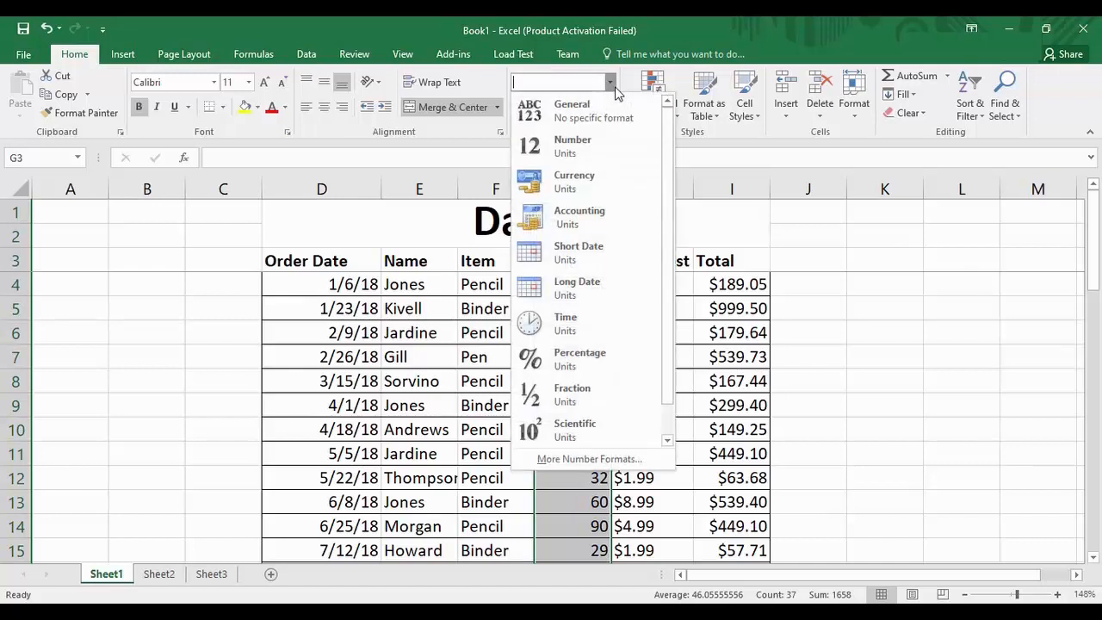
pyautogui.click(574, 154)
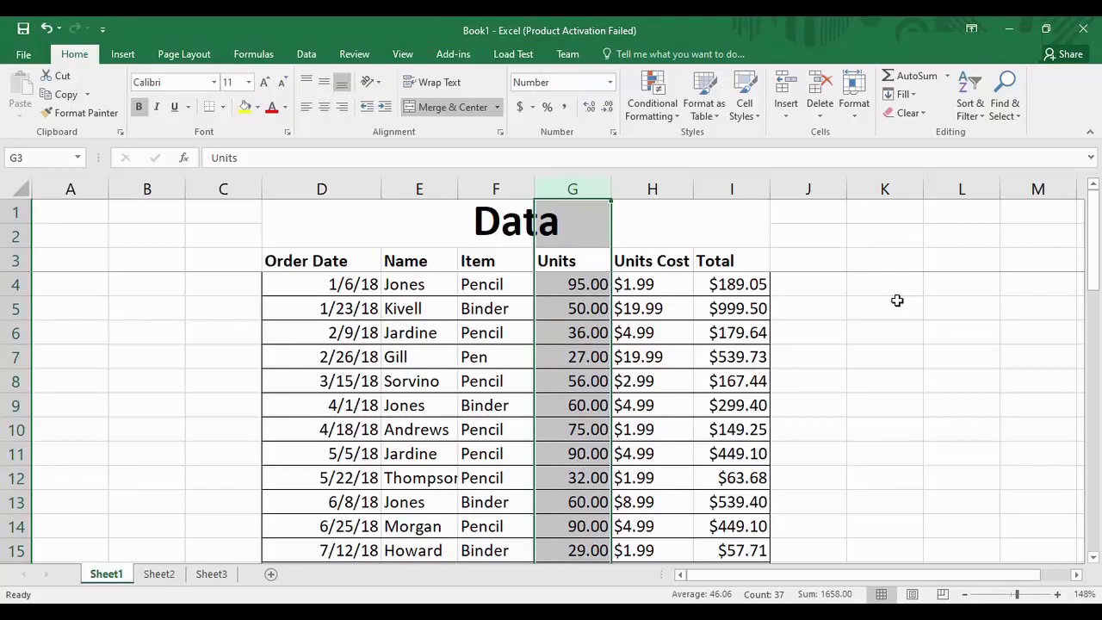
# Apply the Short Date format to the whole Order Date column.
pyautogui.moveTo(1094, 272); pyautogui.dragTo(1098, 222)
pyautogui.click(293, 253)
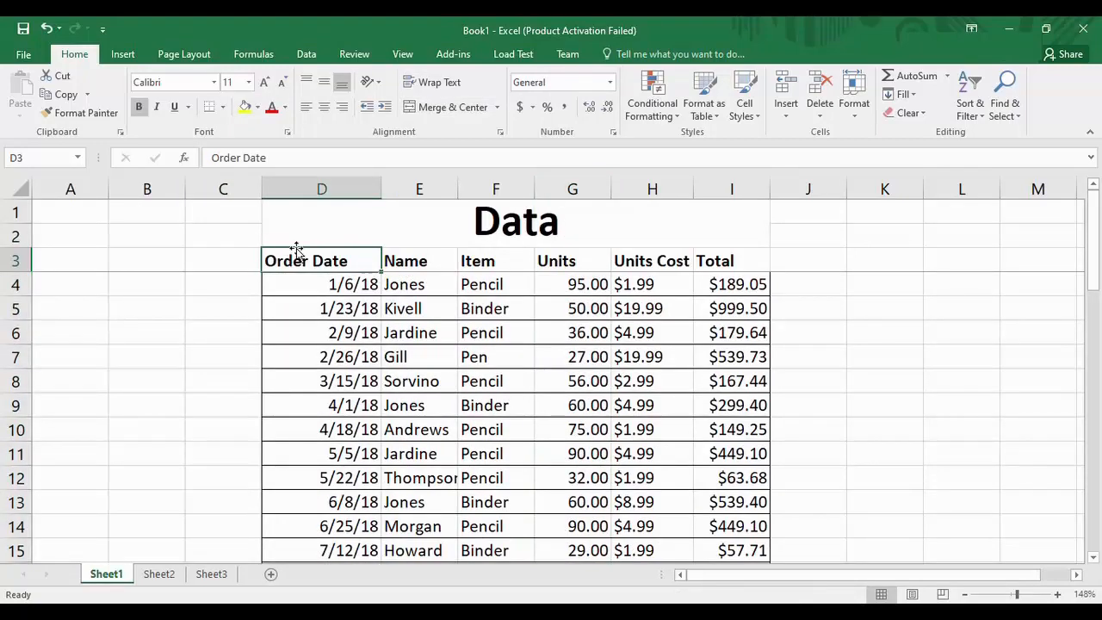
pyautogui.click(320, 188)
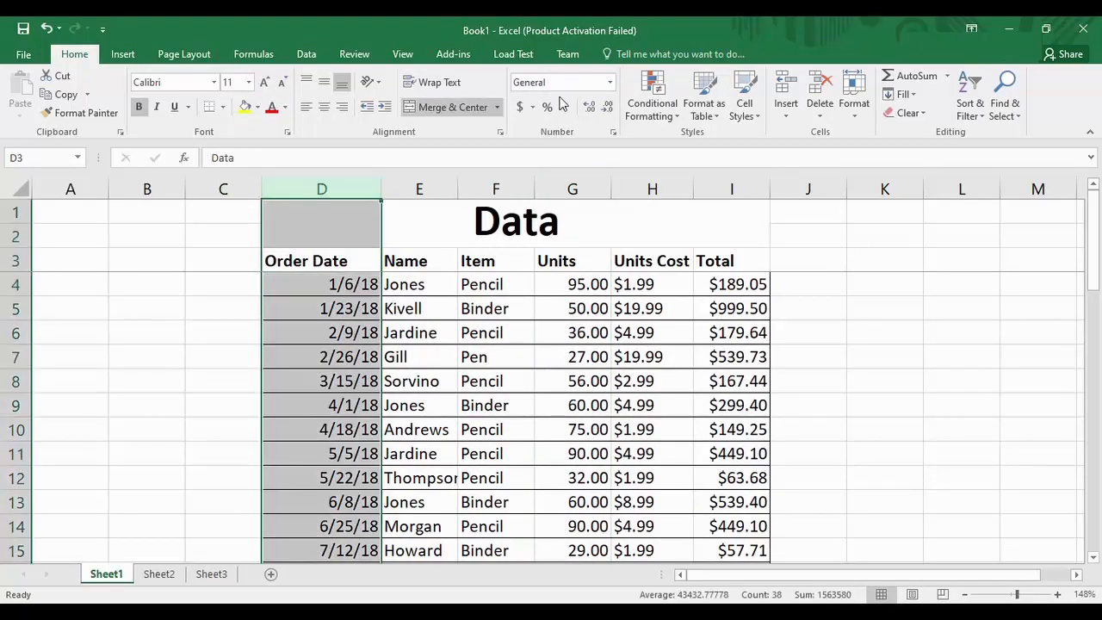
pyautogui.click(609, 82)
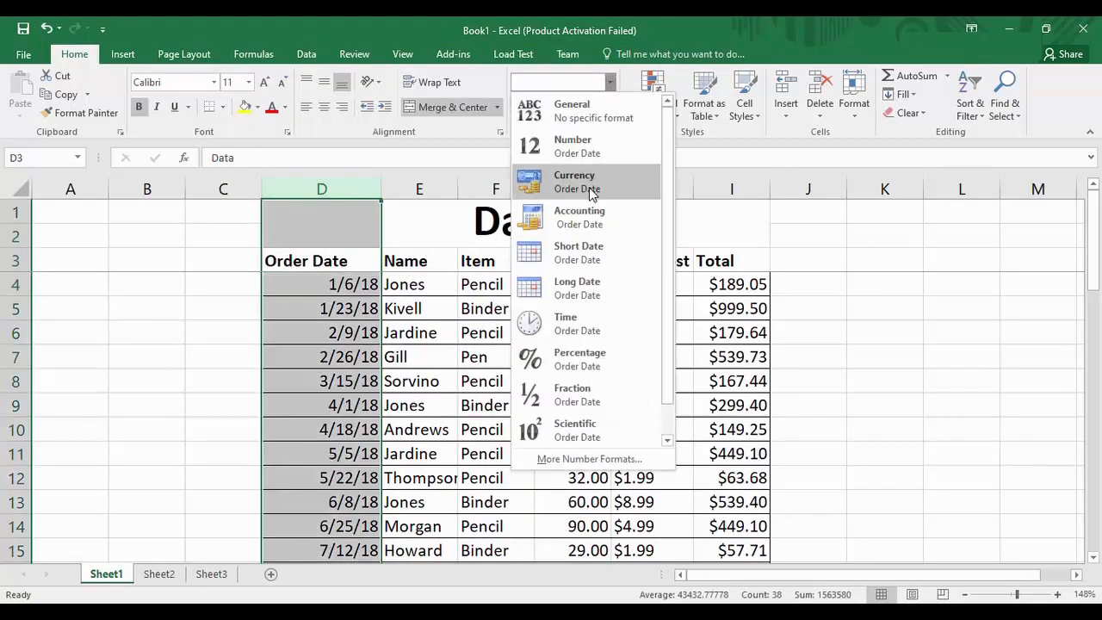
pyautogui.click(586, 255)
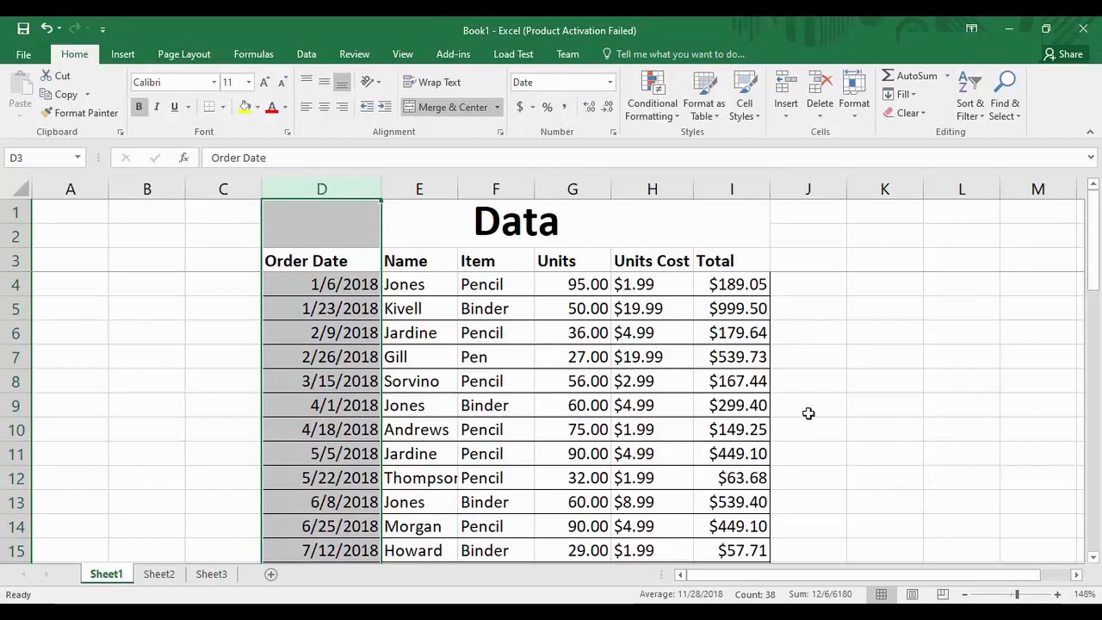
# Apply green solid-fill data bars to the Units Cost column and check the bars down to the last data rows.
pyautogui.moveTo(1095, 292); pyautogui.dragTo(1098, 238)
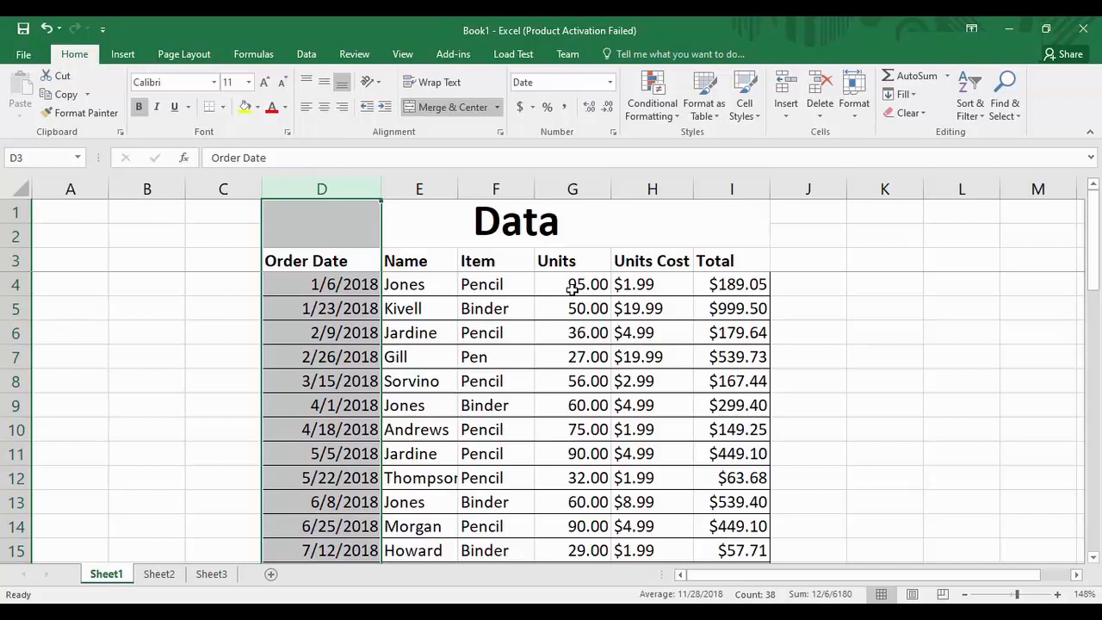
pyautogui.click(654, 186)
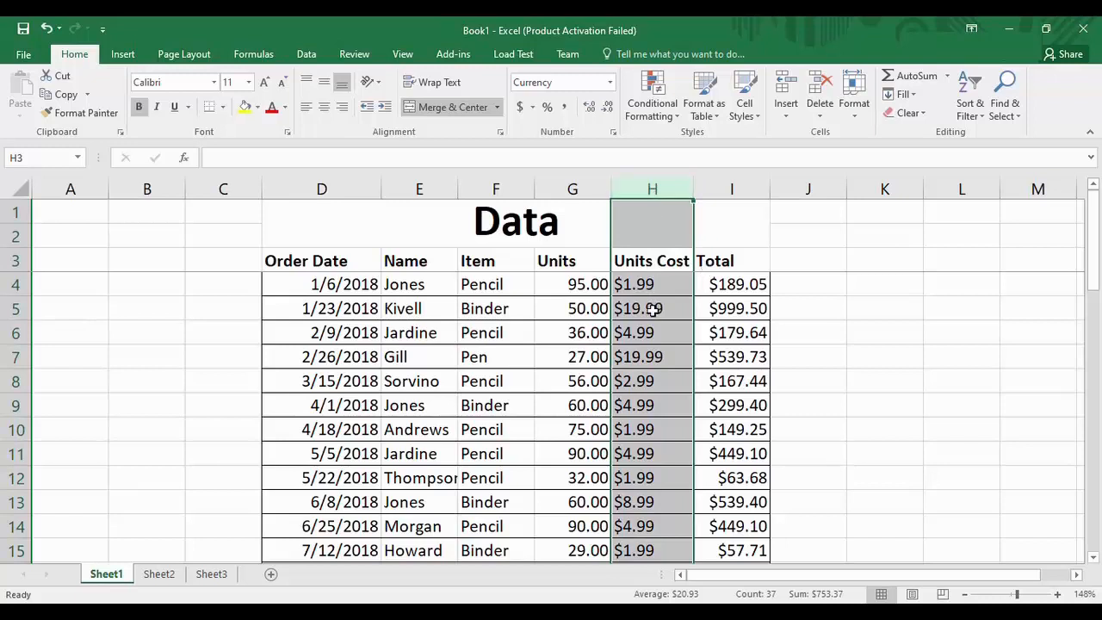
pyautogui.click(674, 118)
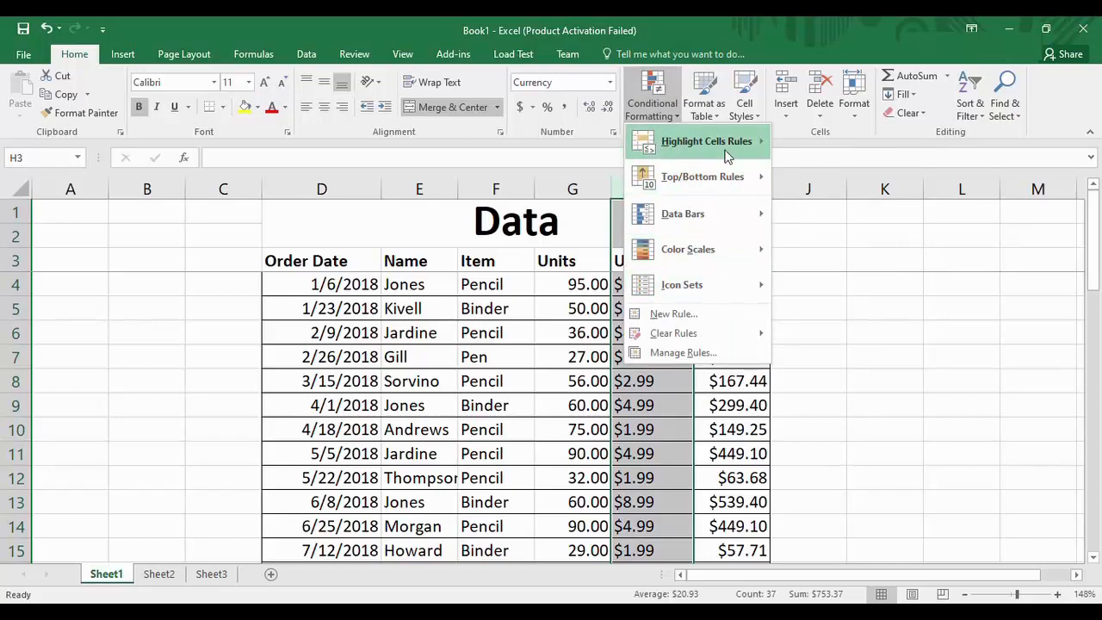
pyautogui.moveTo(714, 213)
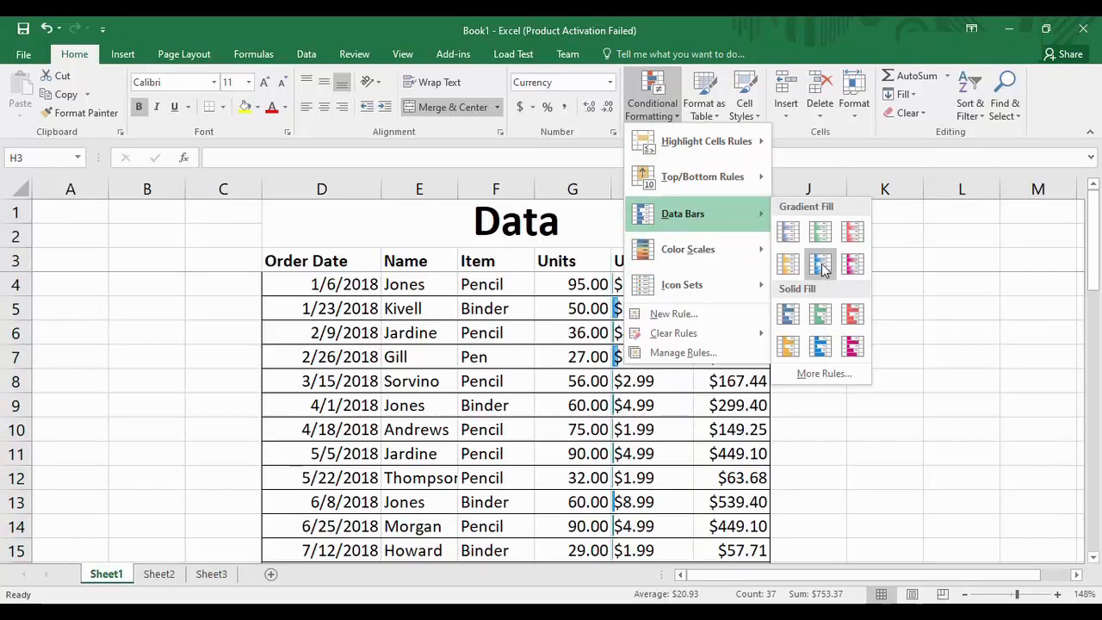
pyautogui.click(824, 314)
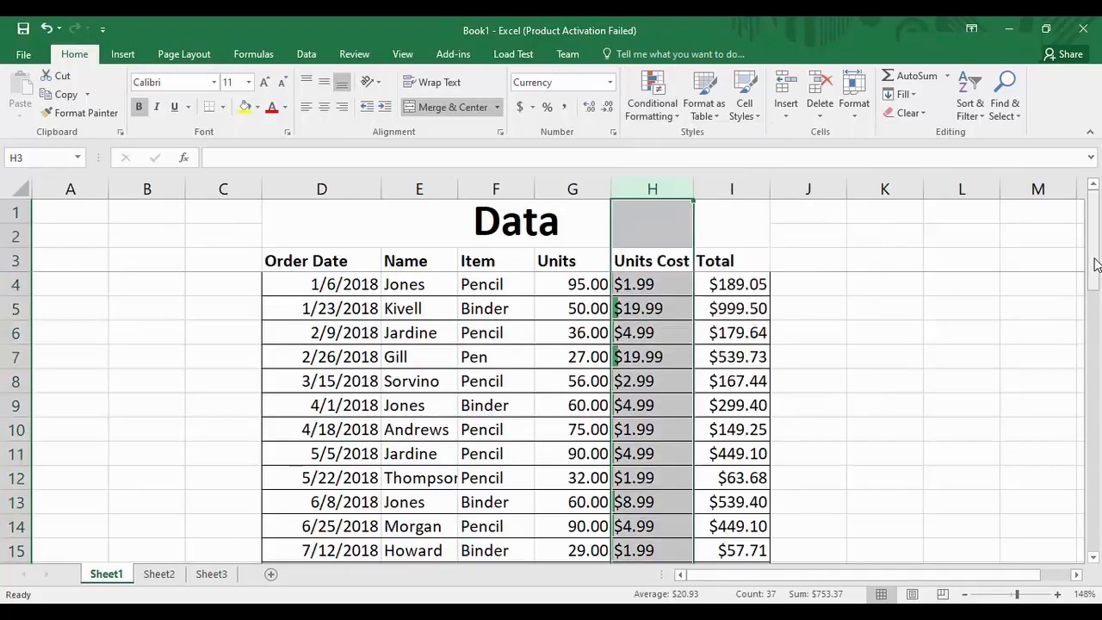
pyautogui.moveTo(1095, 264); pyautogui.dragTo(1095, 495)
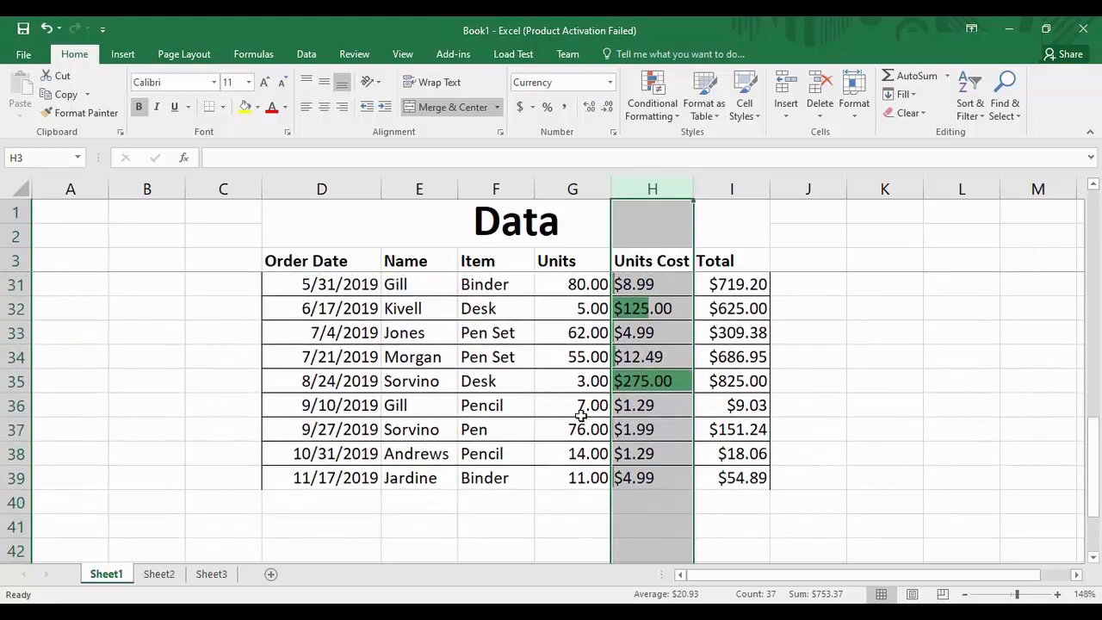
pyautogui.click(641, 388)
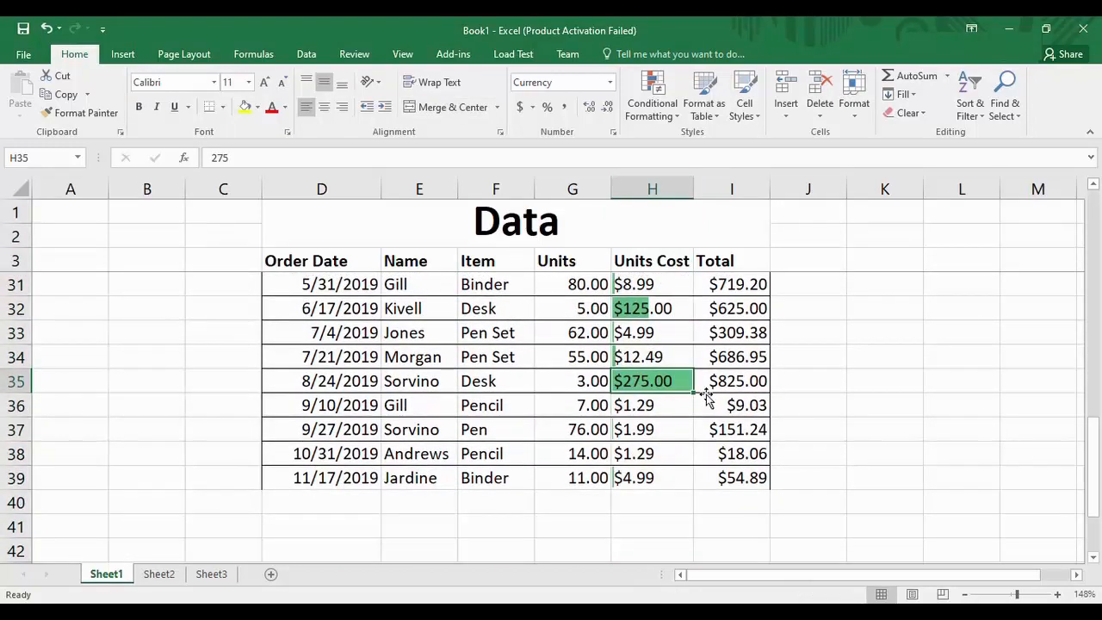
pyautogui.moveTo(1095, 456); pyautogui.dragTo(1077, 188)
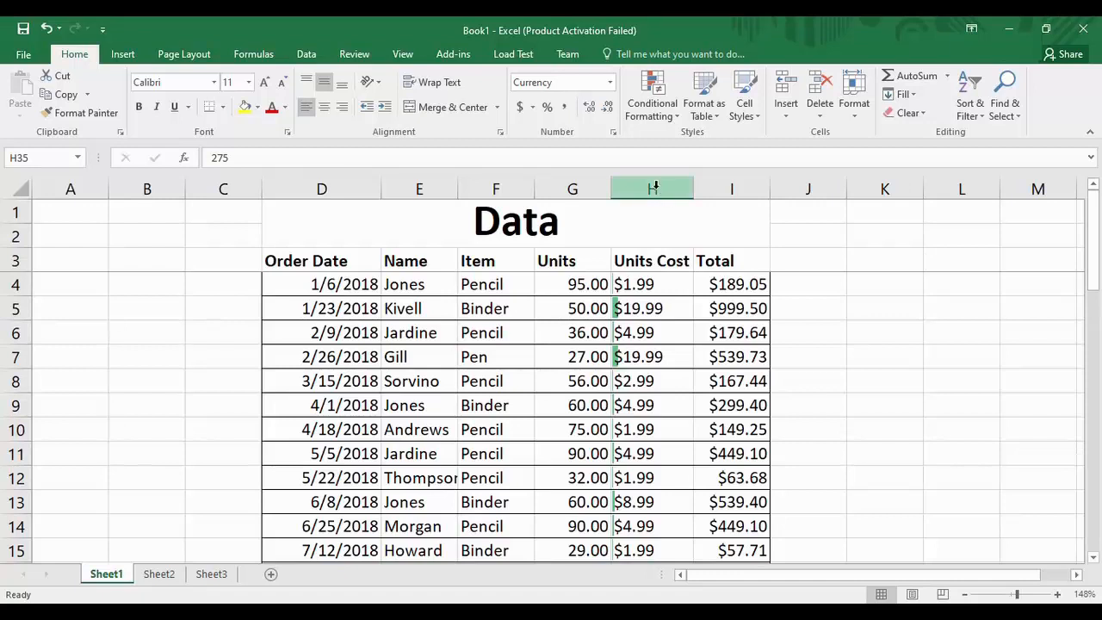
# Add the green-yellow-red color scale to the Units Cost column and reapply the green solid-fill data bars.
pyautogui.click(654, 188)
pyautogui.click(652, 97)
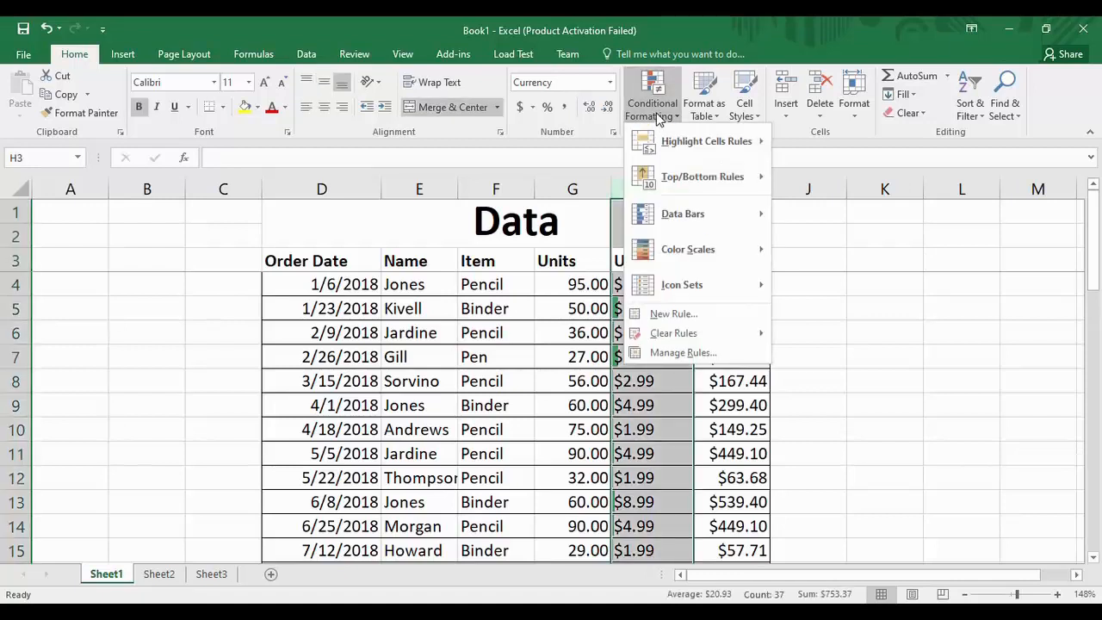
pyautogui.moveTo(689, 249)
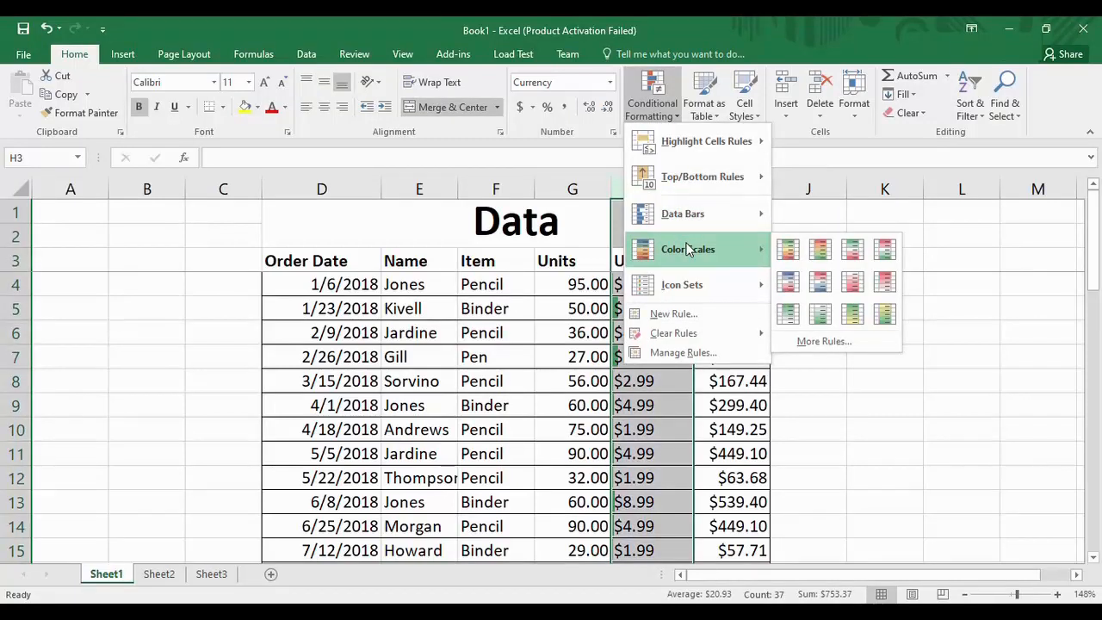
pyautogui.click(787, 249)
pyautogui.click(651, 96)
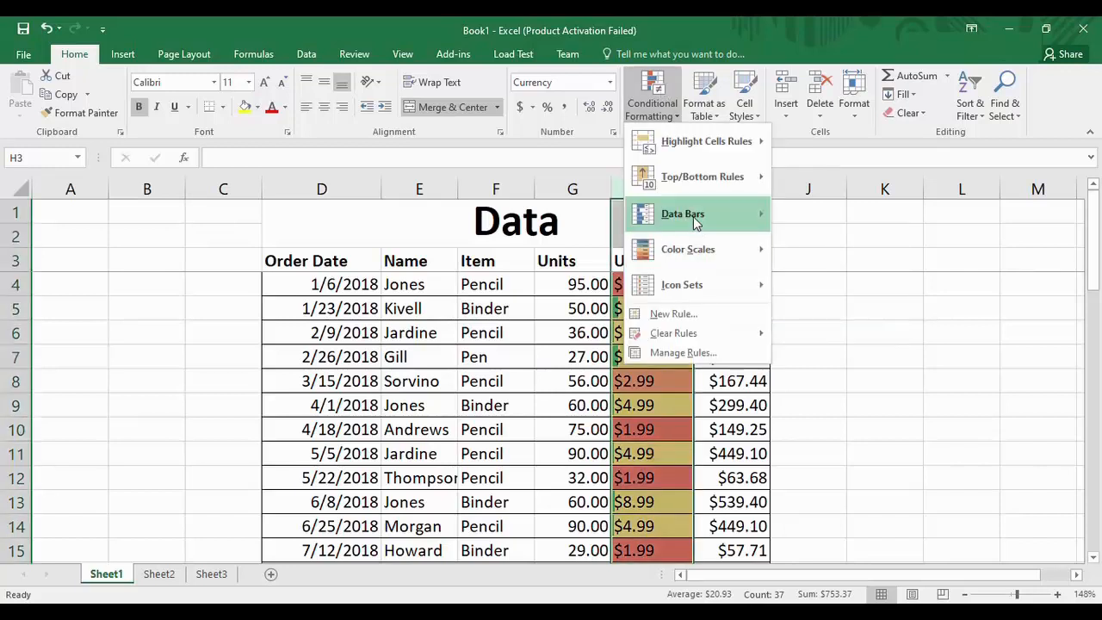
pyautogui.click(824, 317)
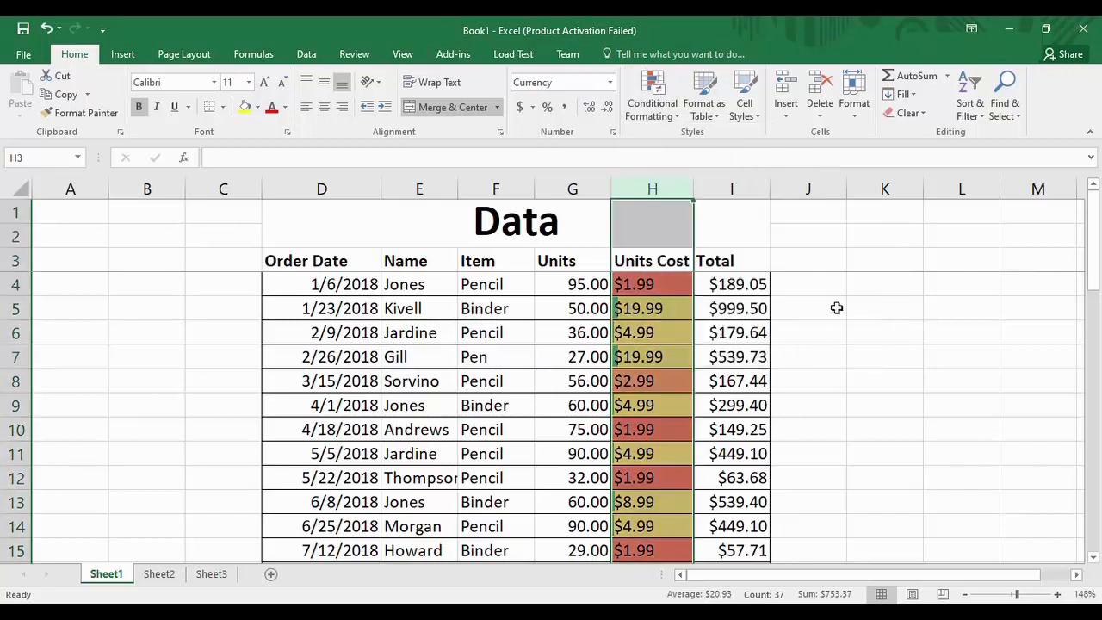
# Clear all conditional formatting rules from the selected Units Cost column.
pyautogui.click(651, 96)
pyautogui.moveTo(693, 214)
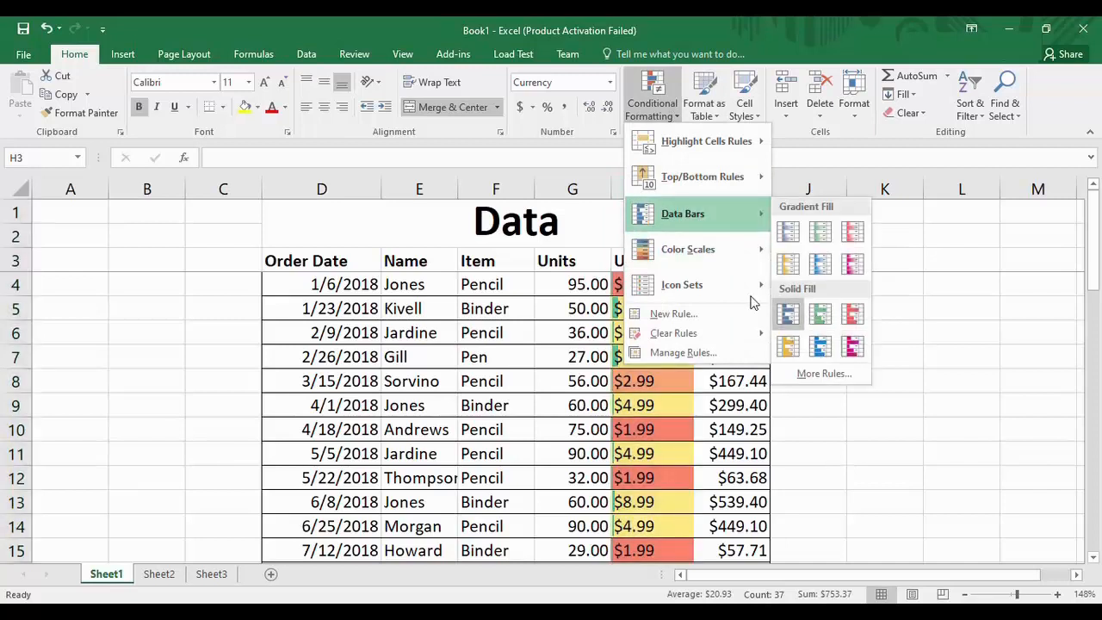
pyautogui.moveTo(703, 333)
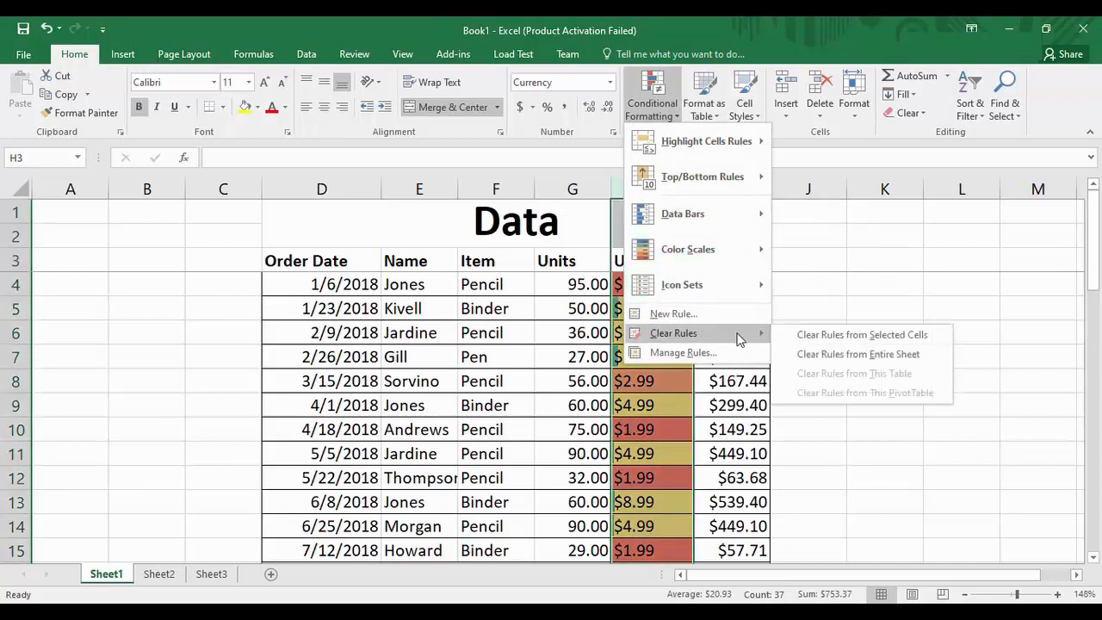
pyautogui.click(833, 342)
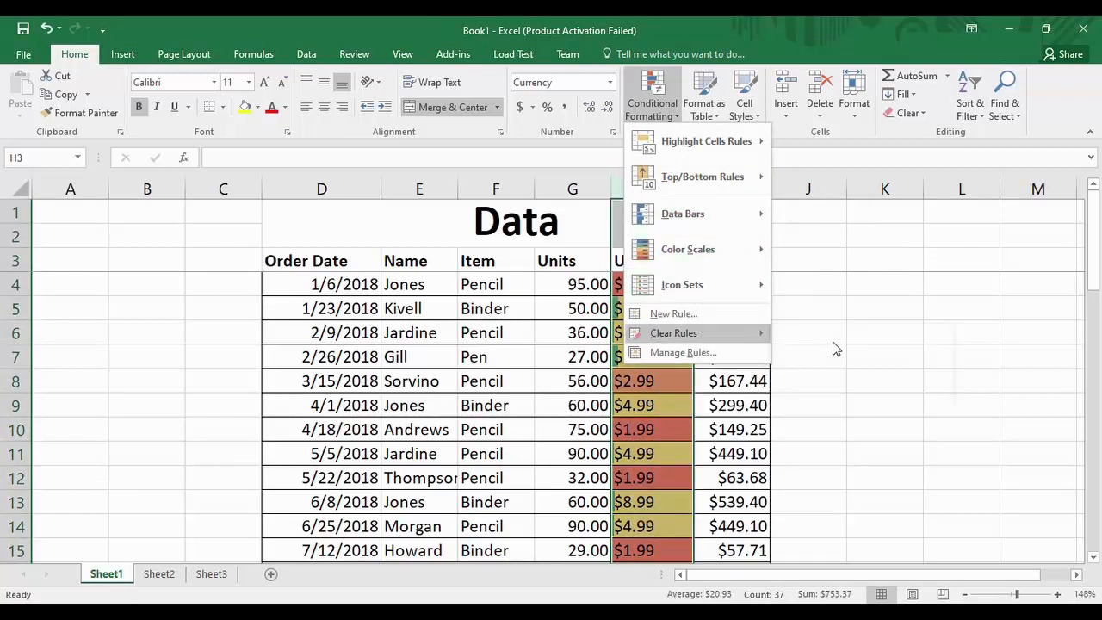
# Apply only the green-yellow-red color scale to the Units Cost column and check the coloring down to the last data rows.
pyautogui.click(647, 115)
pyautogui.moveTo(699, 255)
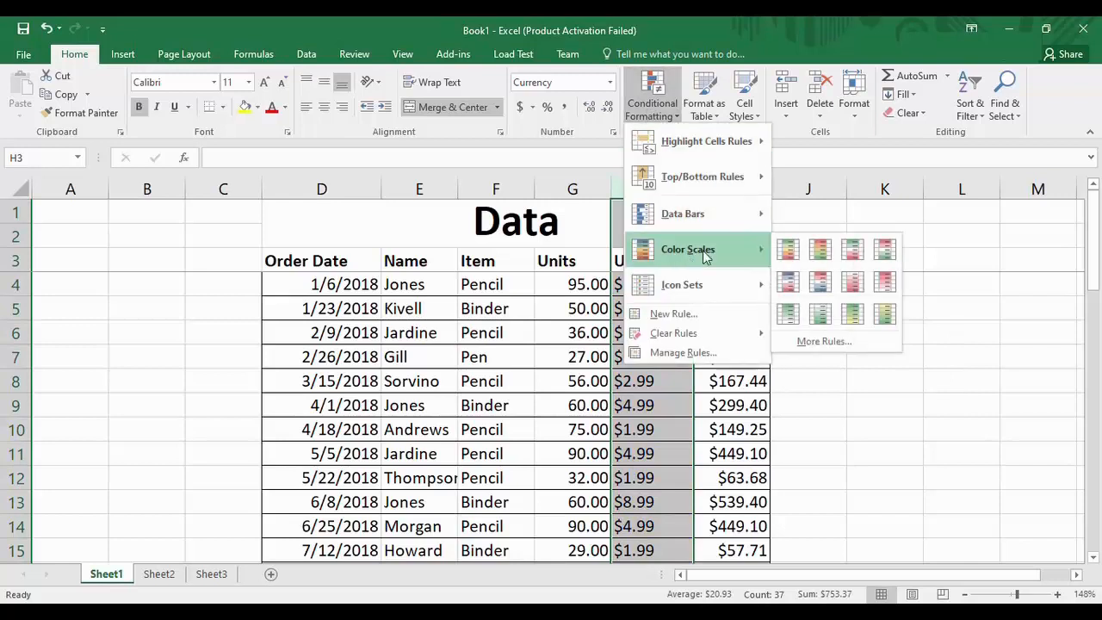
pyautogui.click(796, 258)
pyautogui.click(907, 365)
pyautogui.moveTo(1094, 250); pyautogui.dragTo(1097, 285)
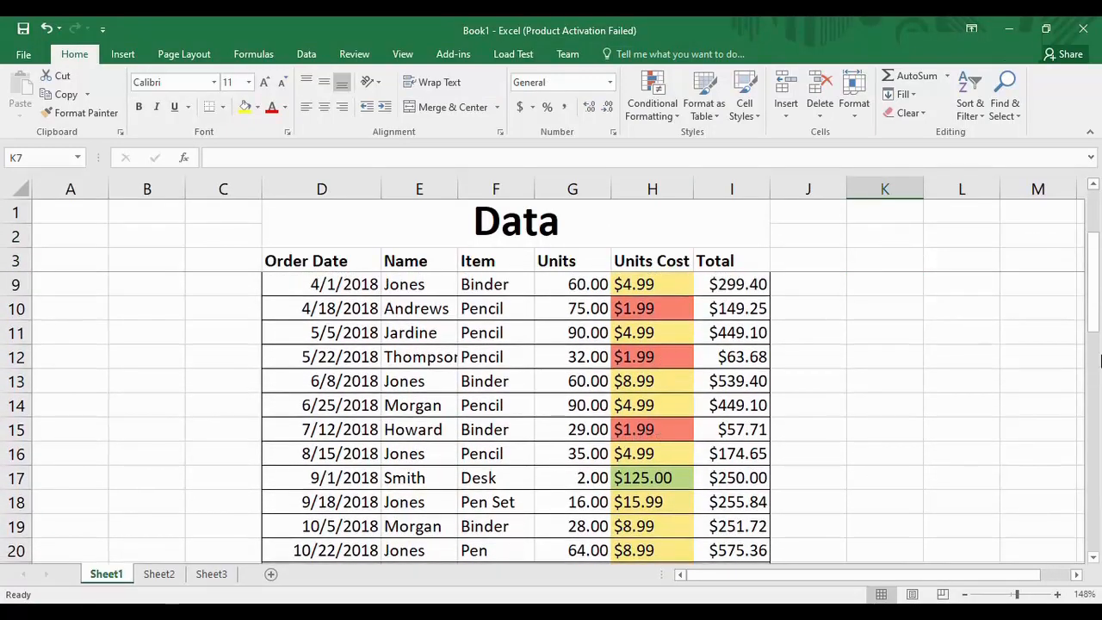
pyautogui.moveTo(1098, 360); pyautogui.dragTo(1096, 486)
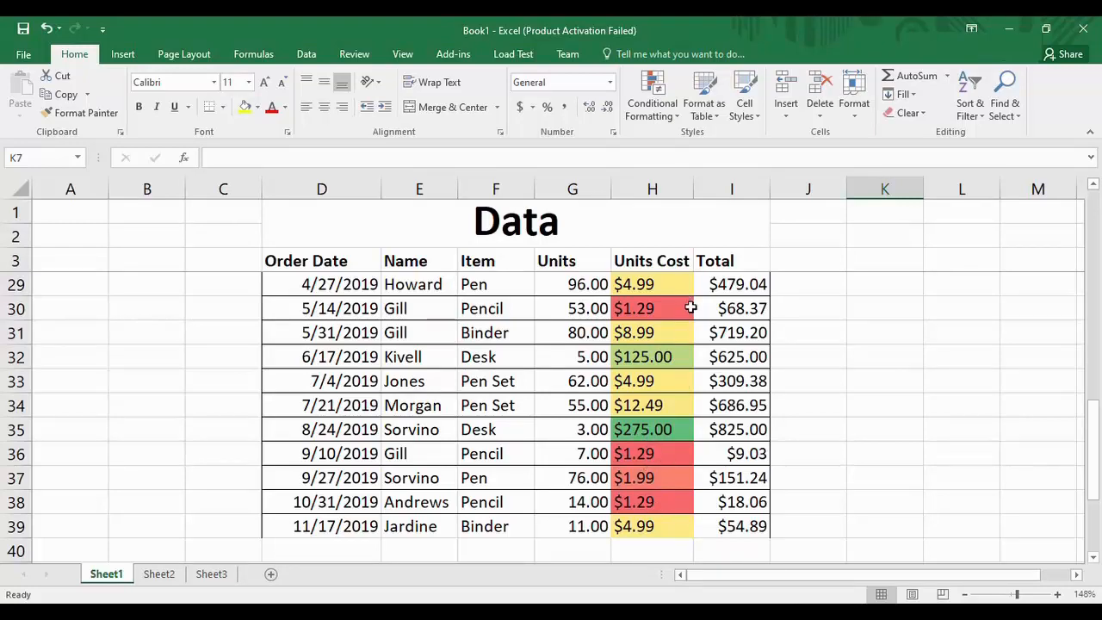
# Add filter controls to the header row of the order table in row 3.
pyautogui.moveTo(1095, 492); pyautogui.dragTo(1095, 255)
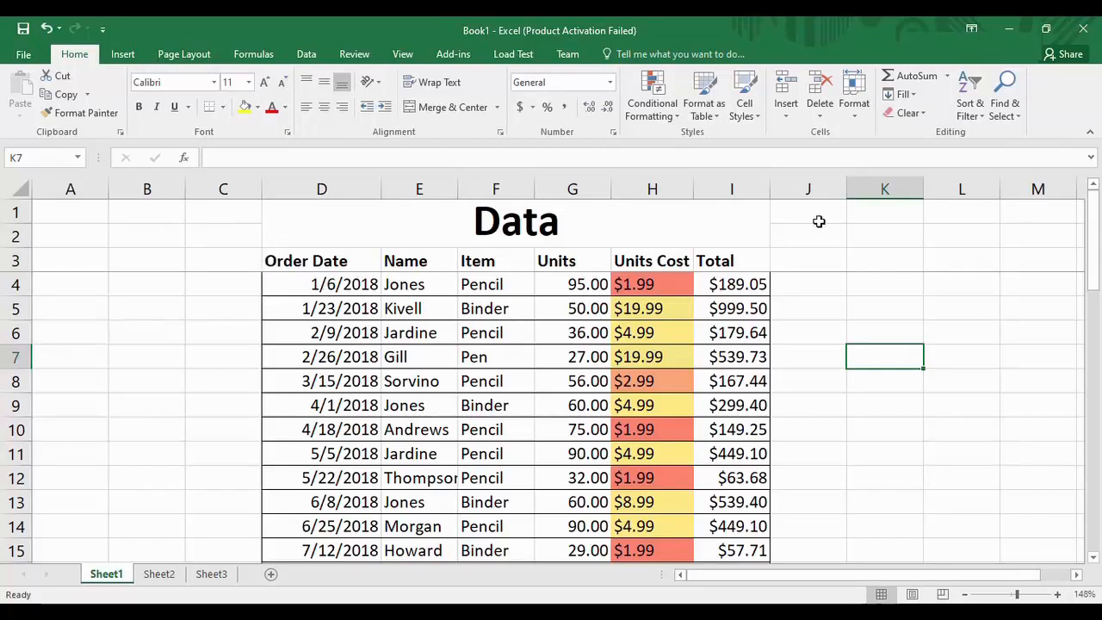
pyautogui.click(4, 260)
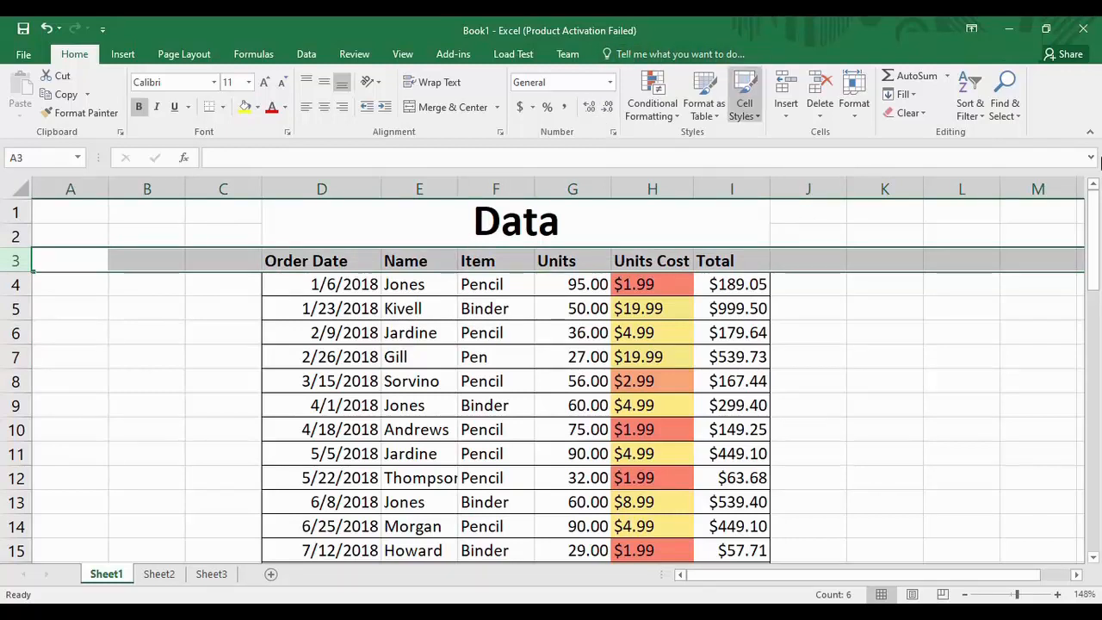
pyautogui.click(976, 123)
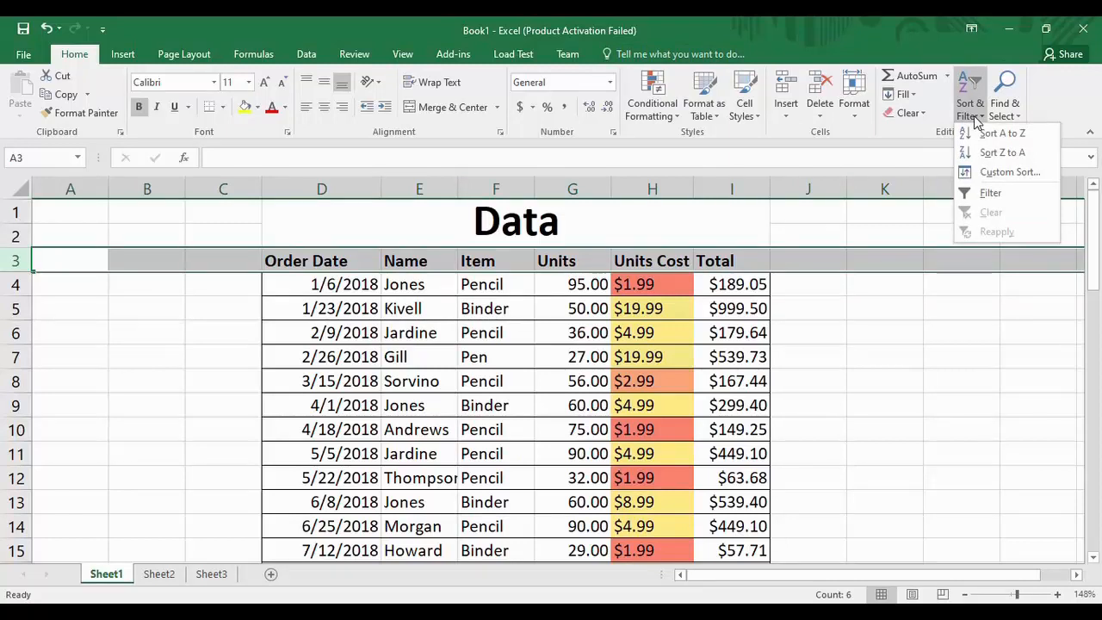
pyautogui.click(985, 199)
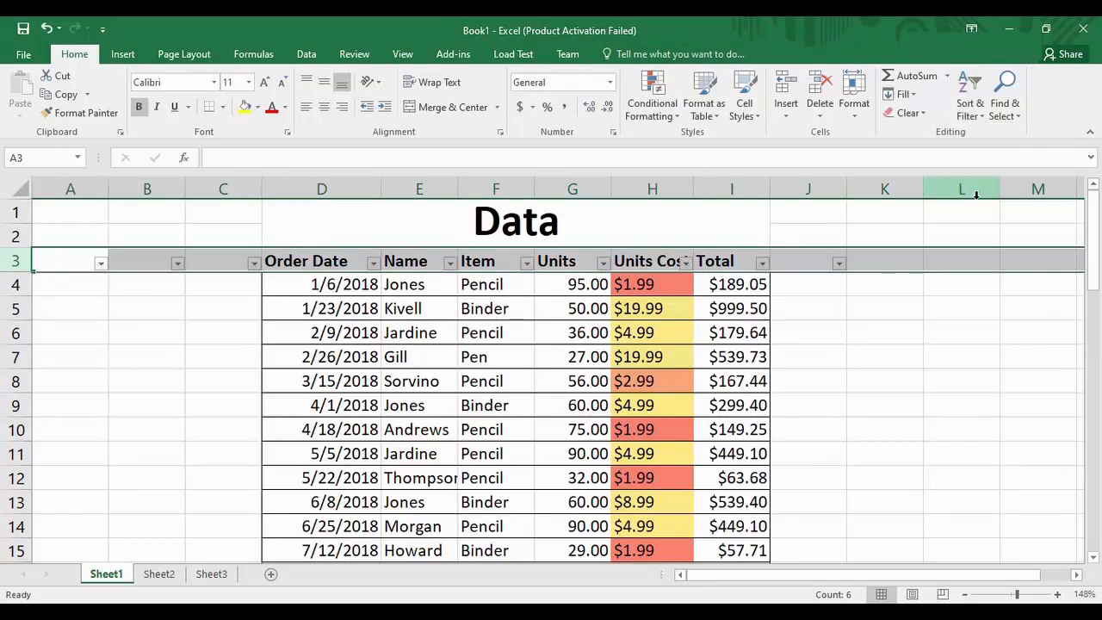
pyautogui.click(823, 331)
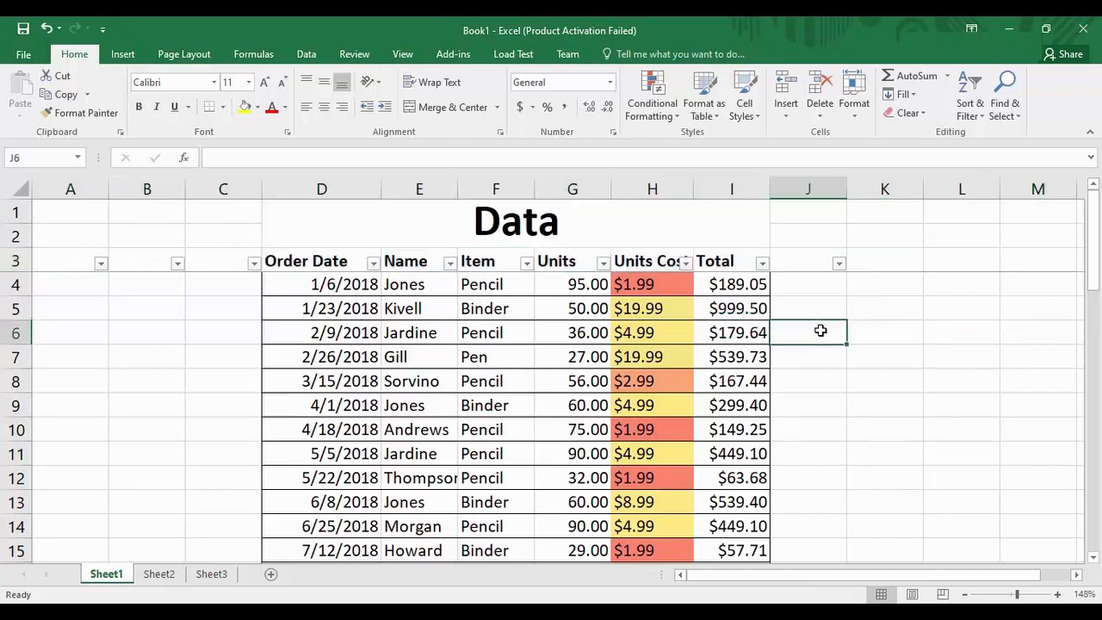
pyautogui.click(840, 264)
pyautogui.click(844, 272)
pyautogui.click(763, 264)
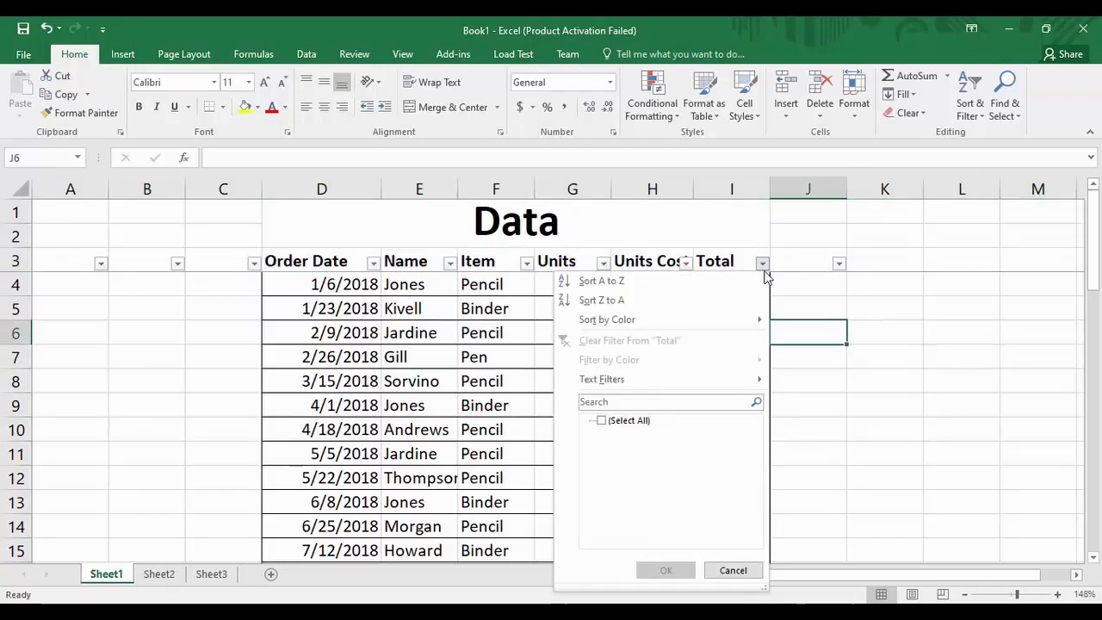
pyautogui.click(687, 267)
pyautogui.click(686, 265)
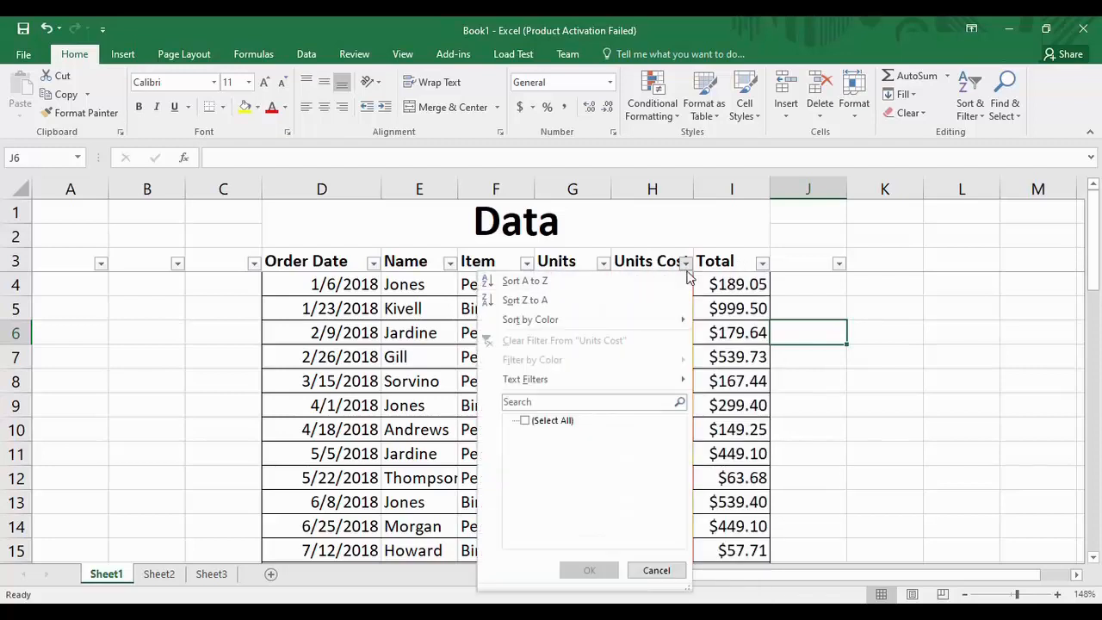
pyautogui.click(684, 310)
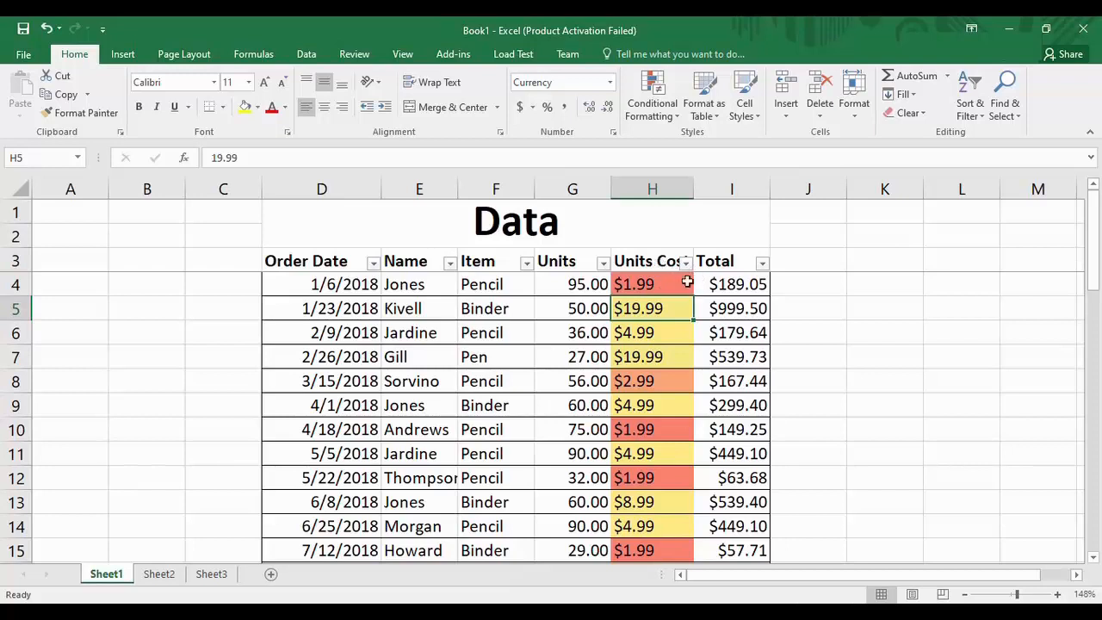
# Filter the Units Cost column to show only the $1.29 rows, and clear that filter again.
pyautogui.click(686, 262)
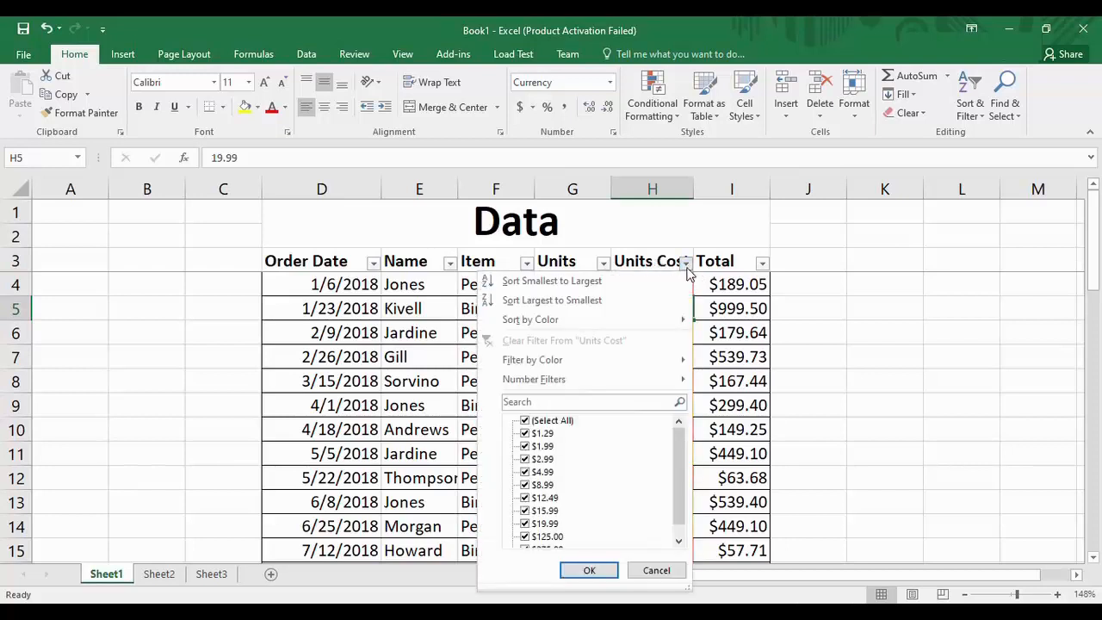
pyautogui.scroll(-1, 674, 509)
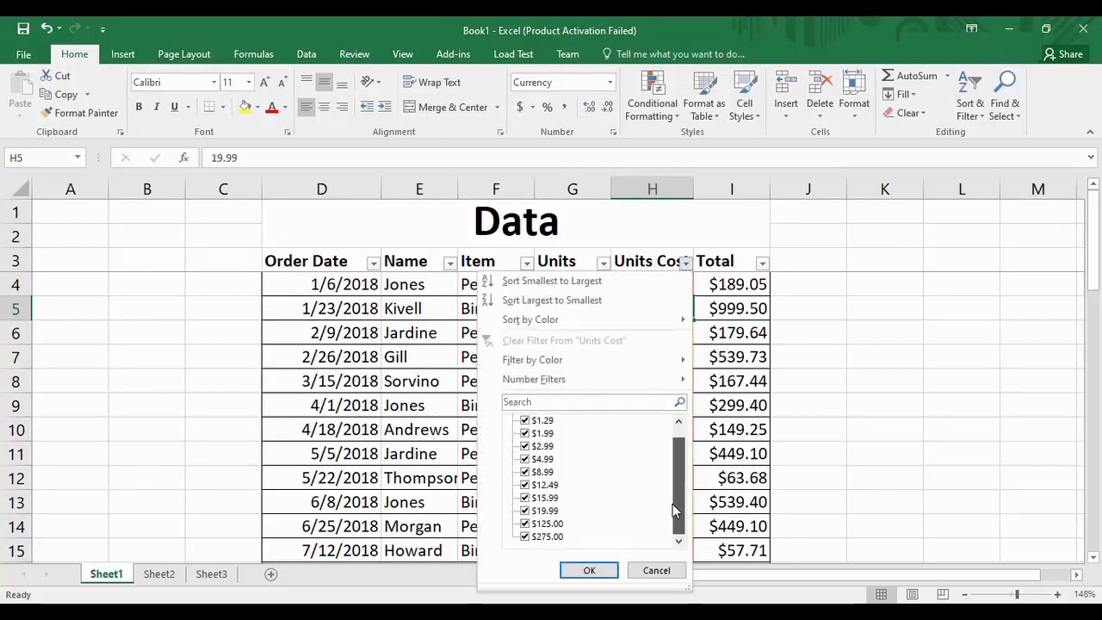
pyautogui.moveTo(672, 504)
pyautogui.mouseDown()
pyautogui.moveTo(666, 419)
pyautogui.moveTo(667, 511)
pyautogui.mouseUp()
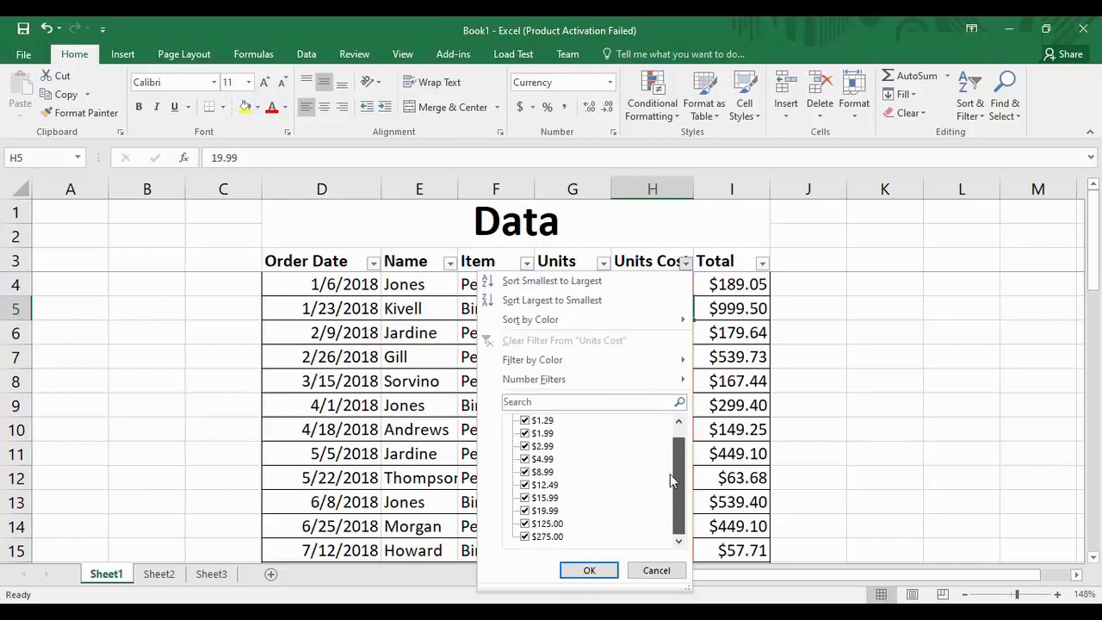
pyautogui.moveTo(669, 473); pyautogui.dragTo(670, 424)
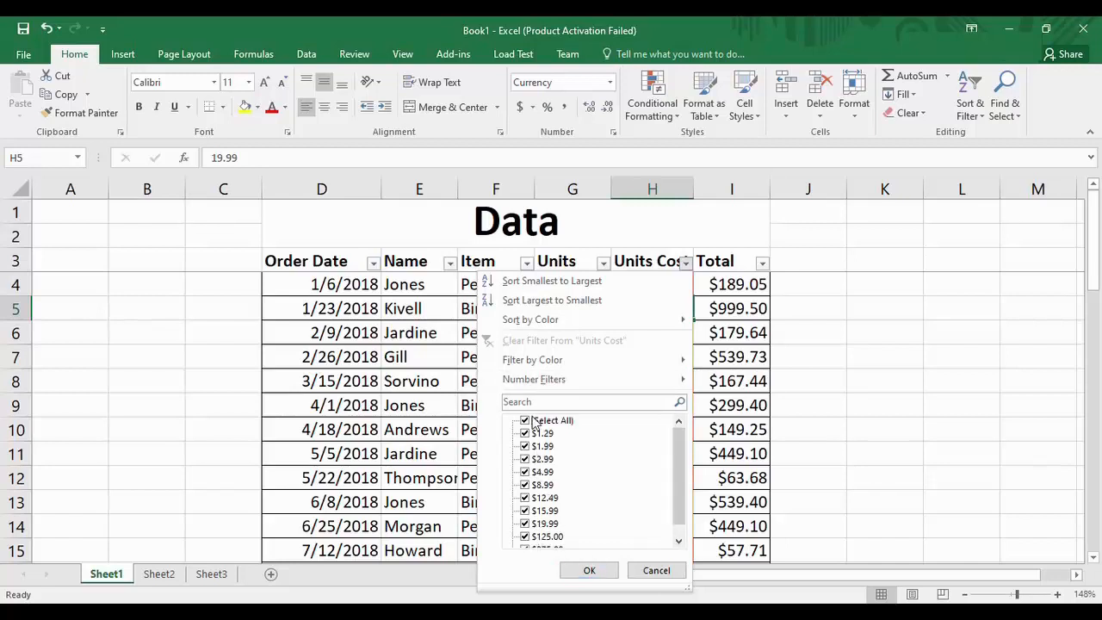
pyautogui.click(534, 422)
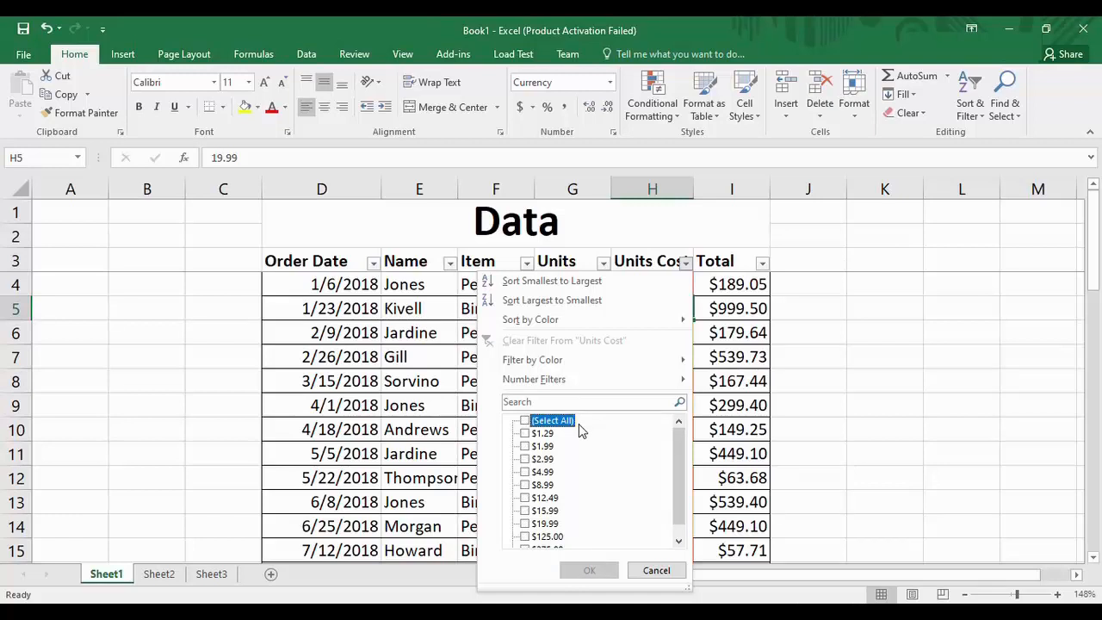
pyautogui.click(524, 433)
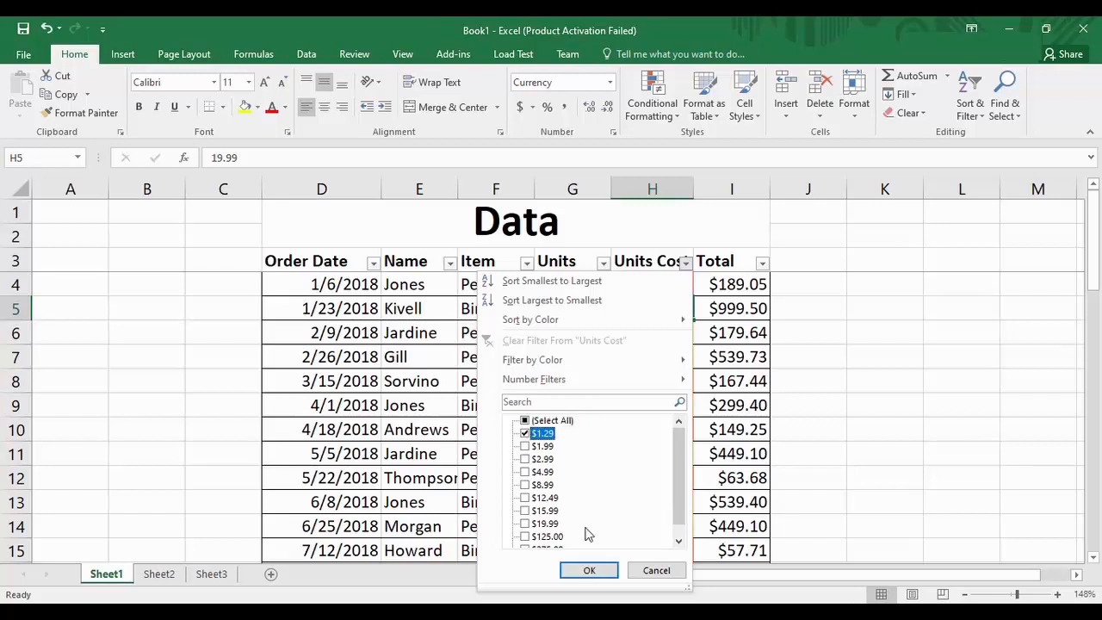
pyautogui.click(588, 572)
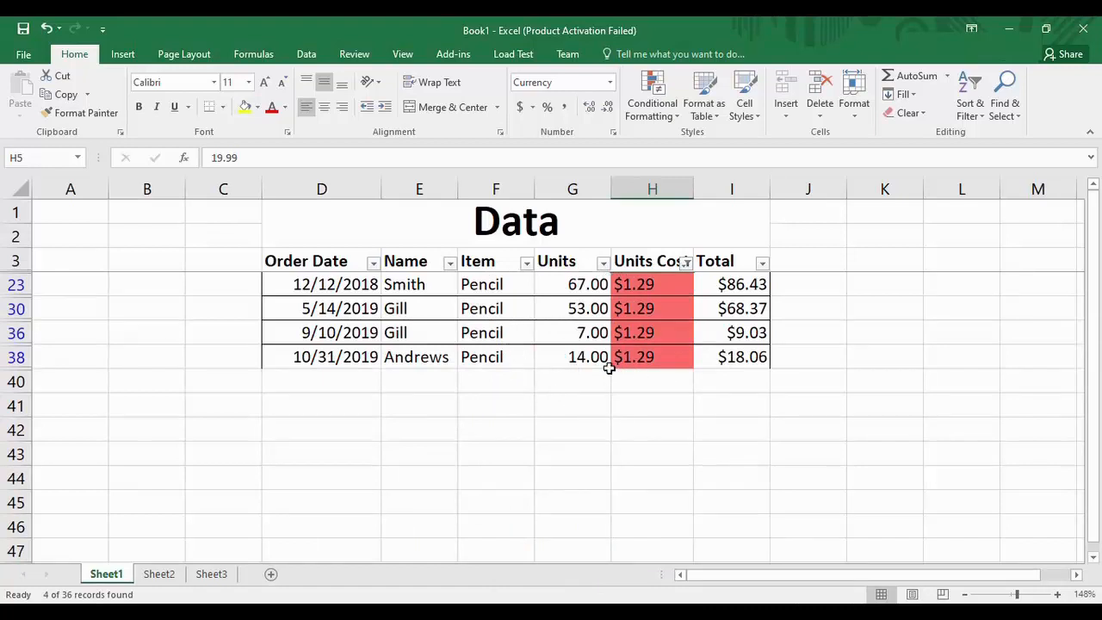
pyautogui.click(686, 262)
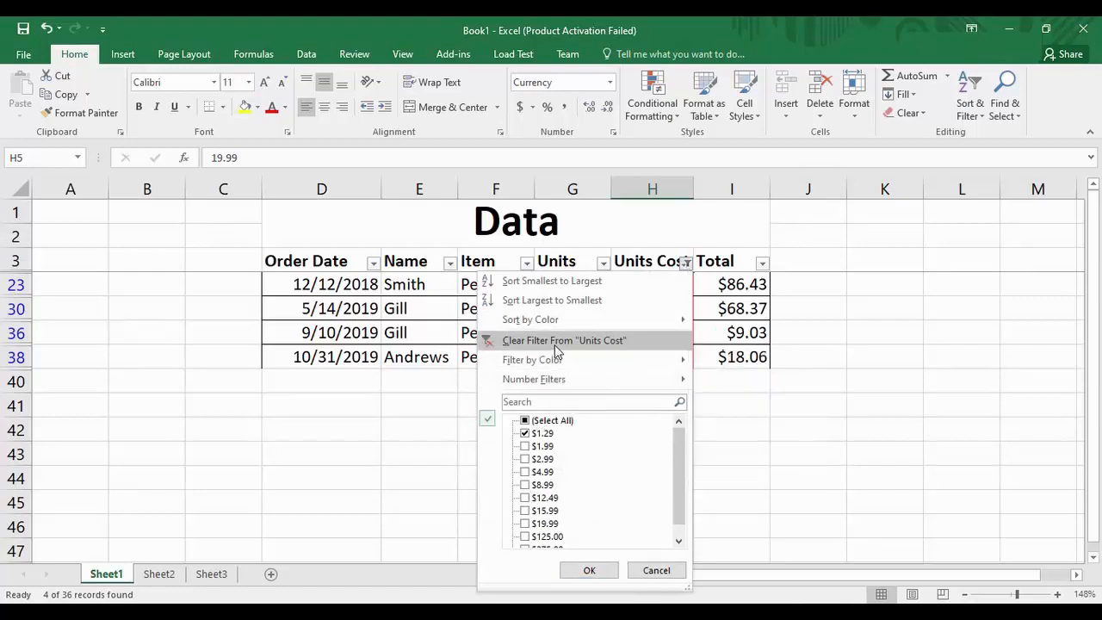
pyautogui.click(523, 342)
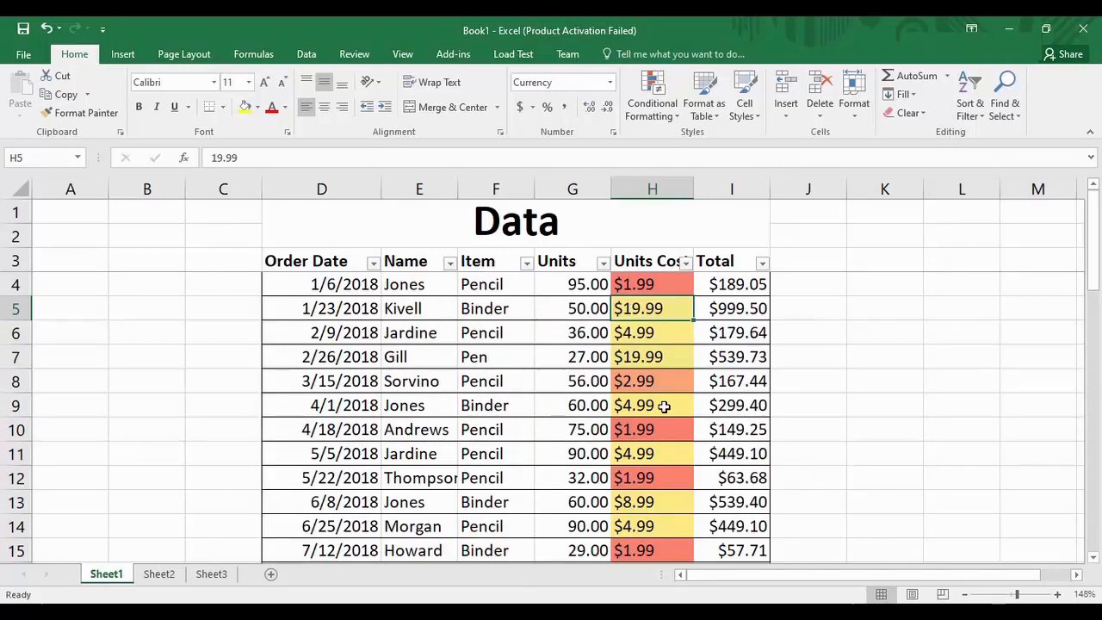
# Filter the Item column to show only Pencil orders and look through the filtered rows.
pyautogui.click(526, 264)
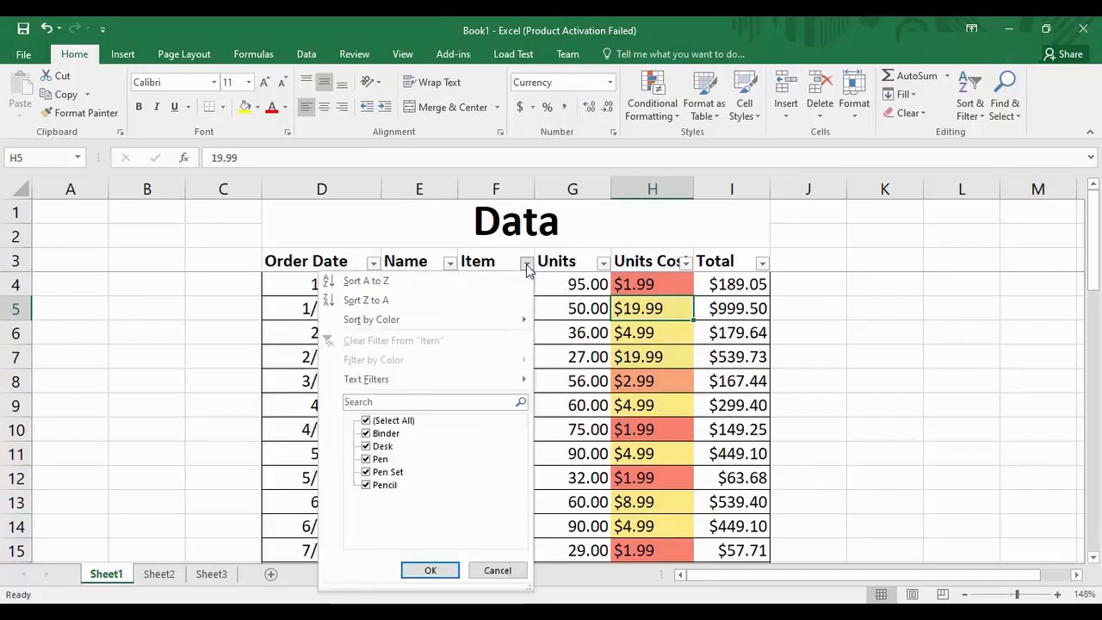
pyautogui.click(366, 421)
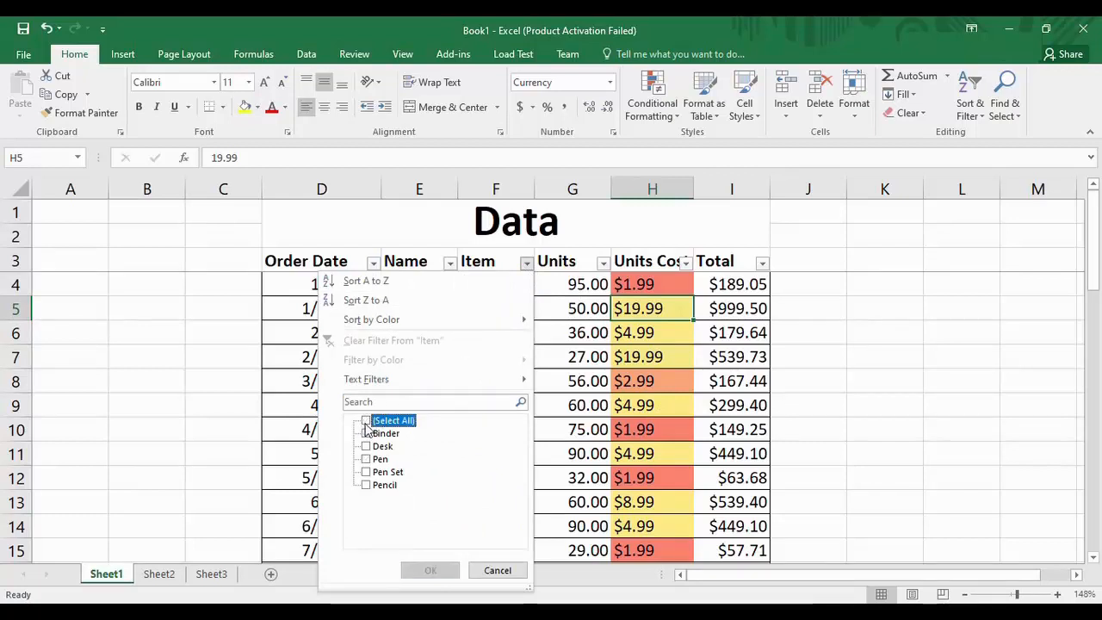
pyautogui.click(365, 485)
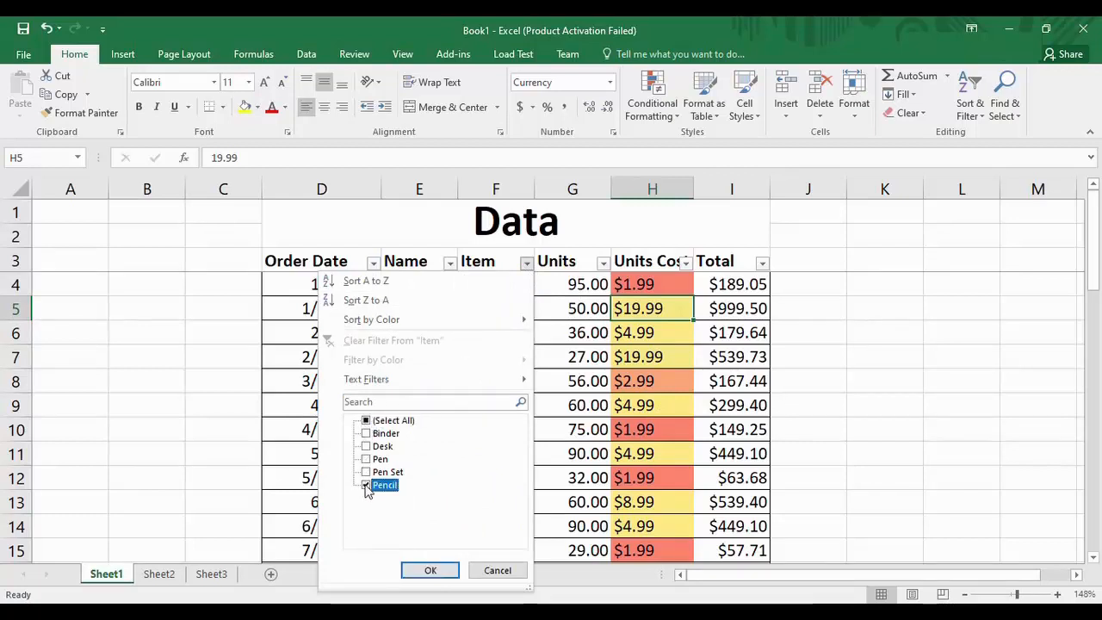
pyautogui.click(428, 569)
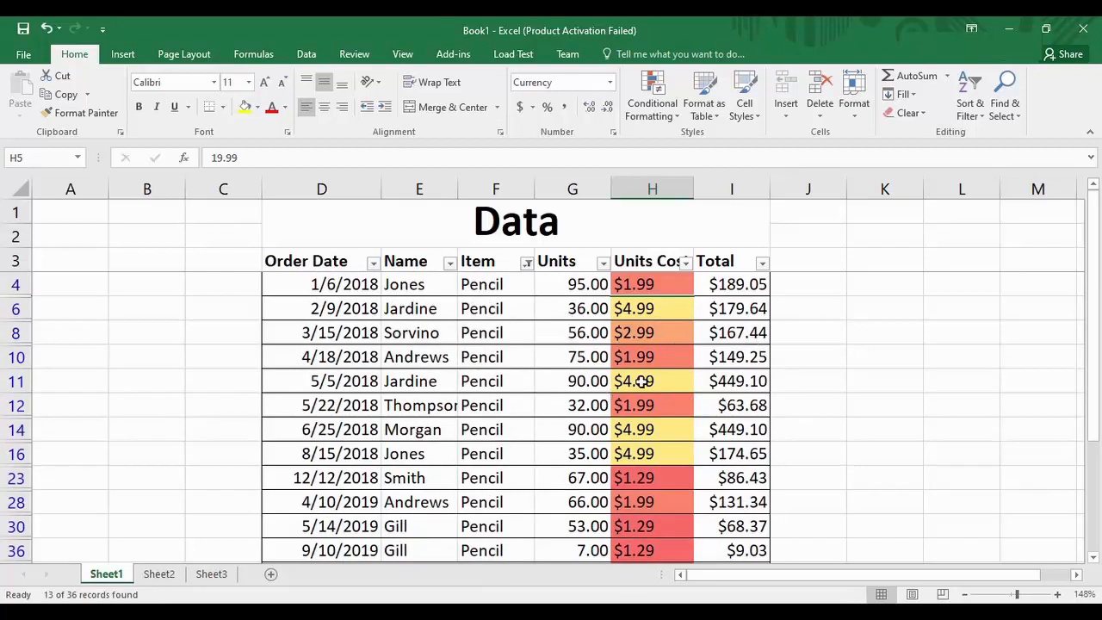
pyautogui.moveTo(1095, 465); pyautogui.dragTo(1096, 397)
pyautogui.moveTo(1099, 319); pyautogui.dragTo(1099, 320)
# Add Desk to the Item column's filter alongside Pencil and look through the filtered rows.
pyautogui.click(525, 262)
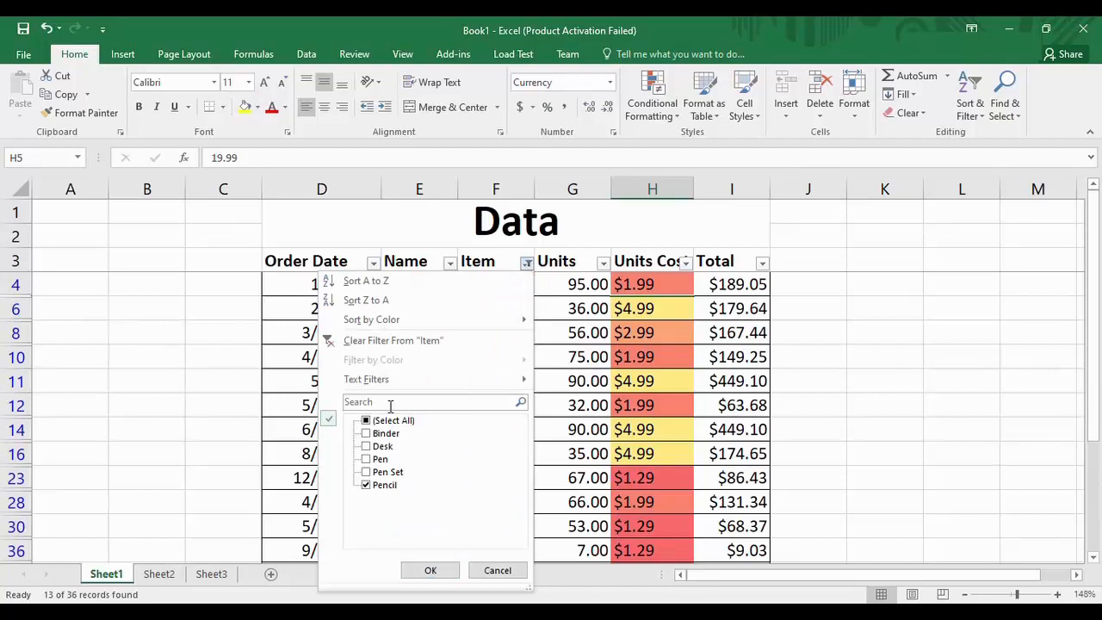
pyautogui.click(367, 446)
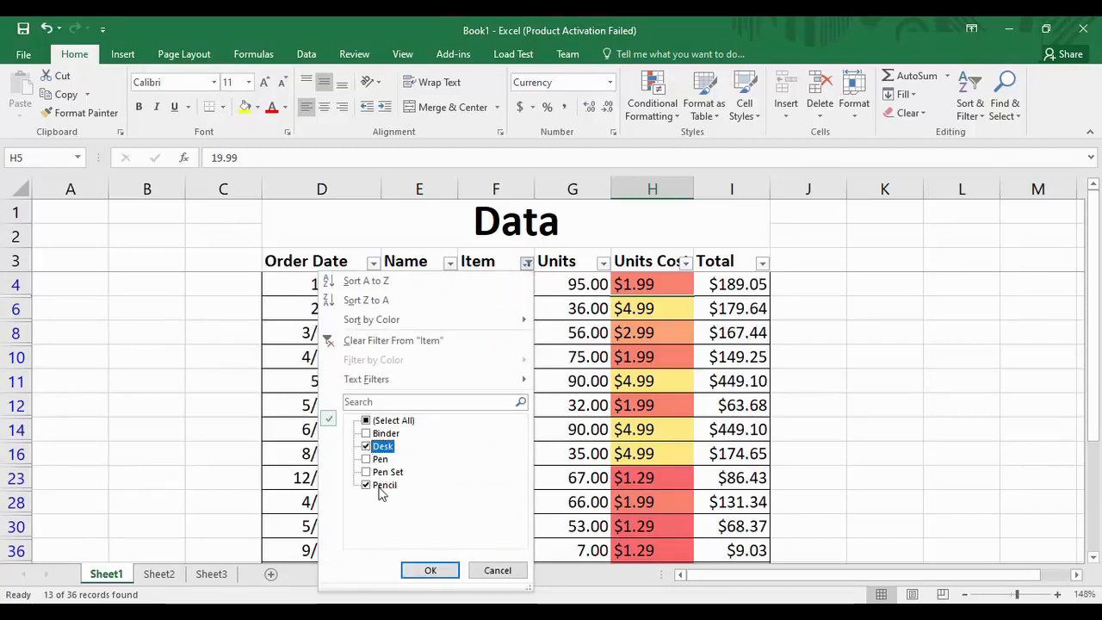
pyautogui.click(429, 569)
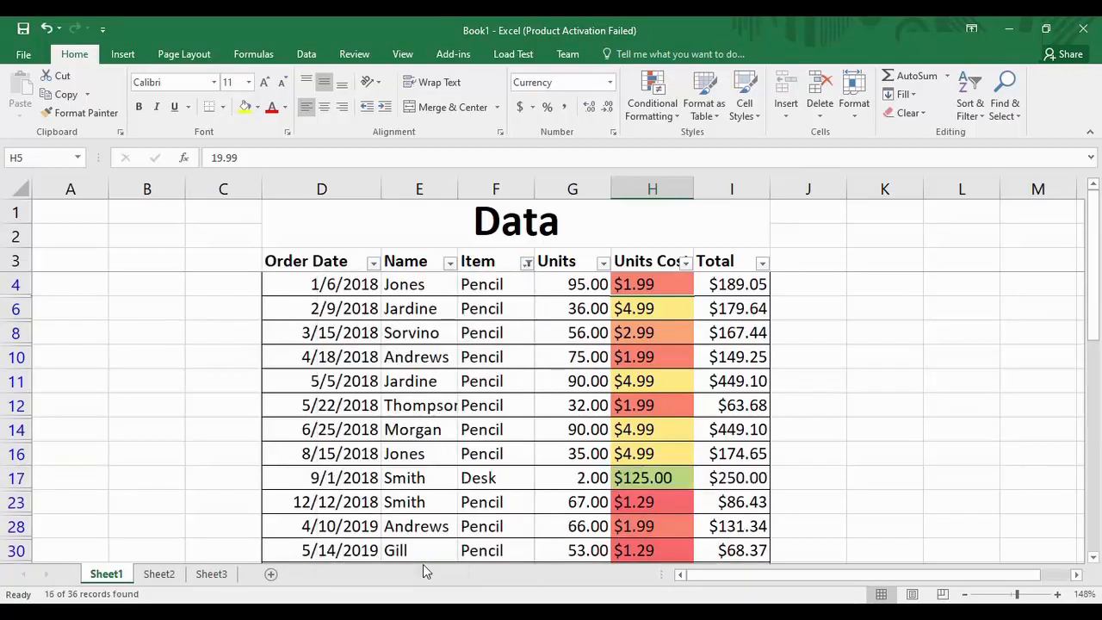
pyautogui.moveTo(1099, 338)
pyautogui.mouseDown()
pyautogui.moveTo(1099, 446)
pyautogui.moveTo(1099, 319)
pyautogui.mouseUp()
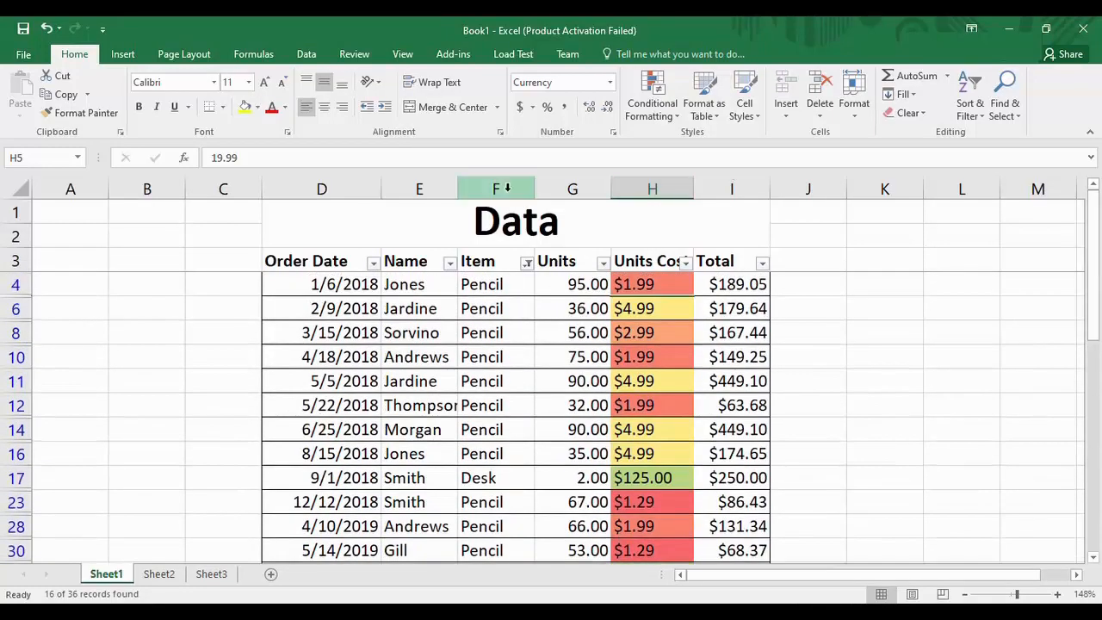
# Clear the filter from the Item column and look through the full order list.
pyautogui.click(526, 263)
pyautogui.click(393, 340)
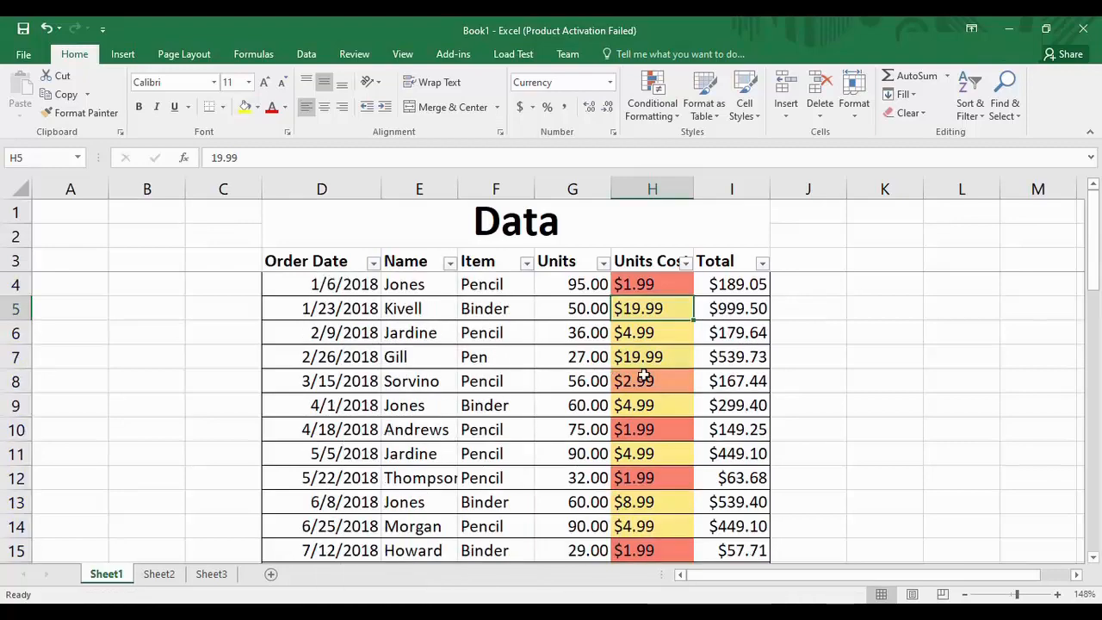
pyautogui.moveTo(1094, 284); pyautogui.dragTo(1094, 482)
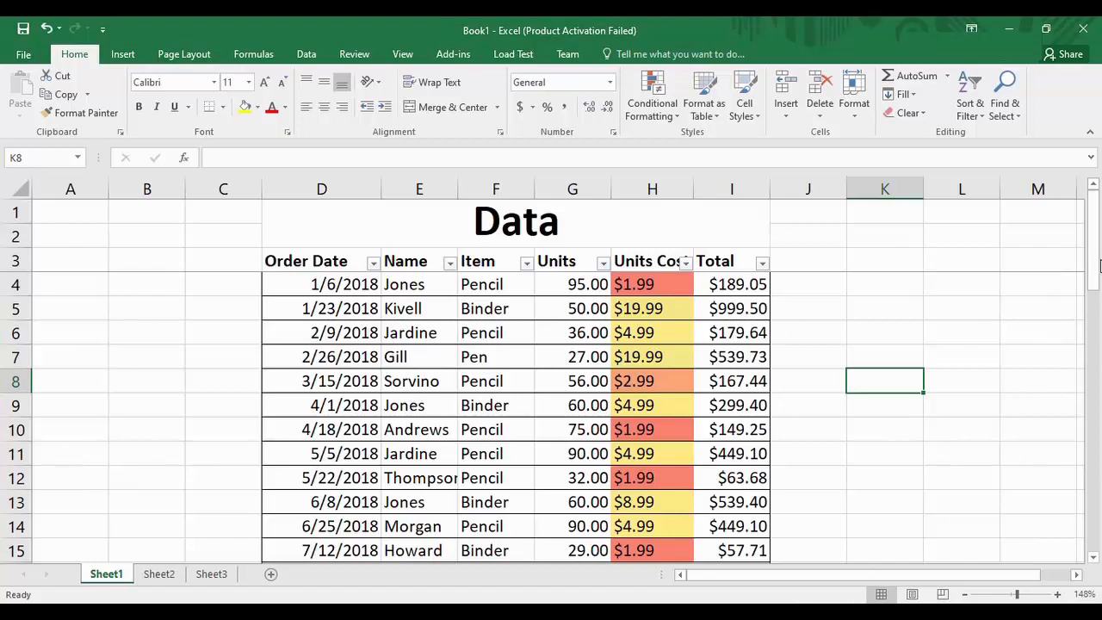
# Enter the years 2019 in cell K8 and 2020 in cell K9.
pyautogui.moveTo(1098, 289)
pyautogui.mouseDown()
pyautogui.moveTo(1098, 318)
pyautogui.moveTo(1095, 293)
pyautogui.mouseUp()
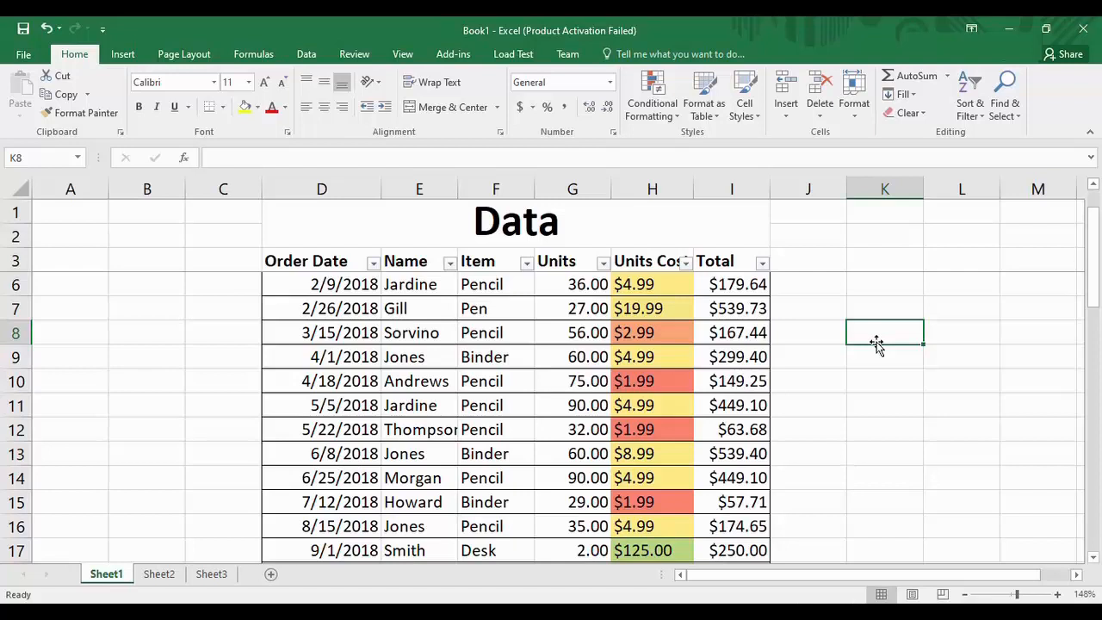
pyautogui.write('2')
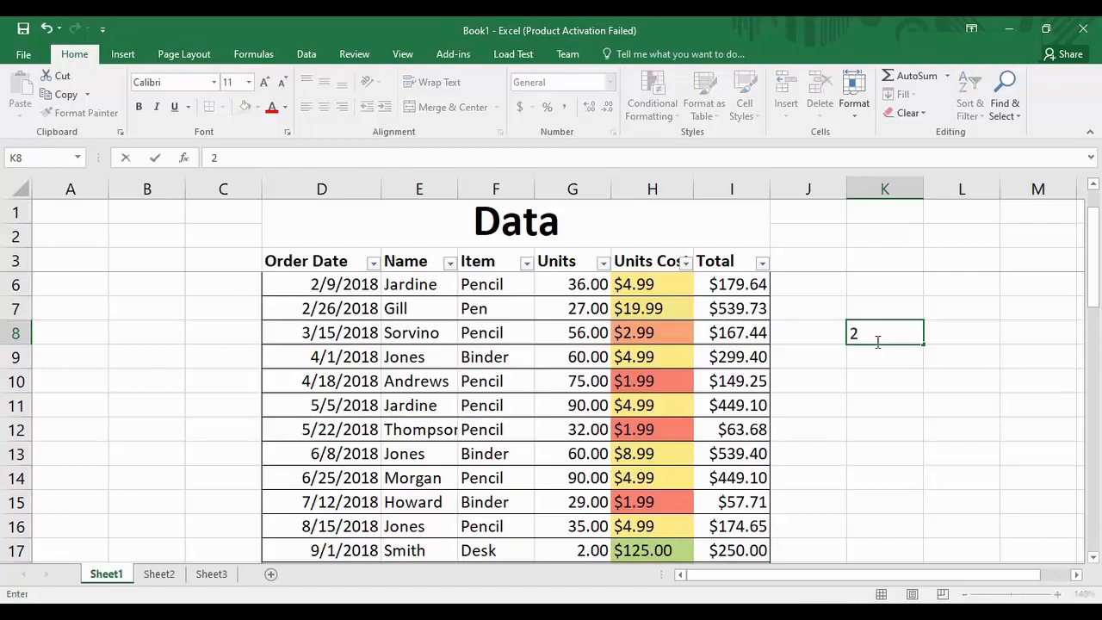
pyautogui.write('019')
pyautogui.press('Return')
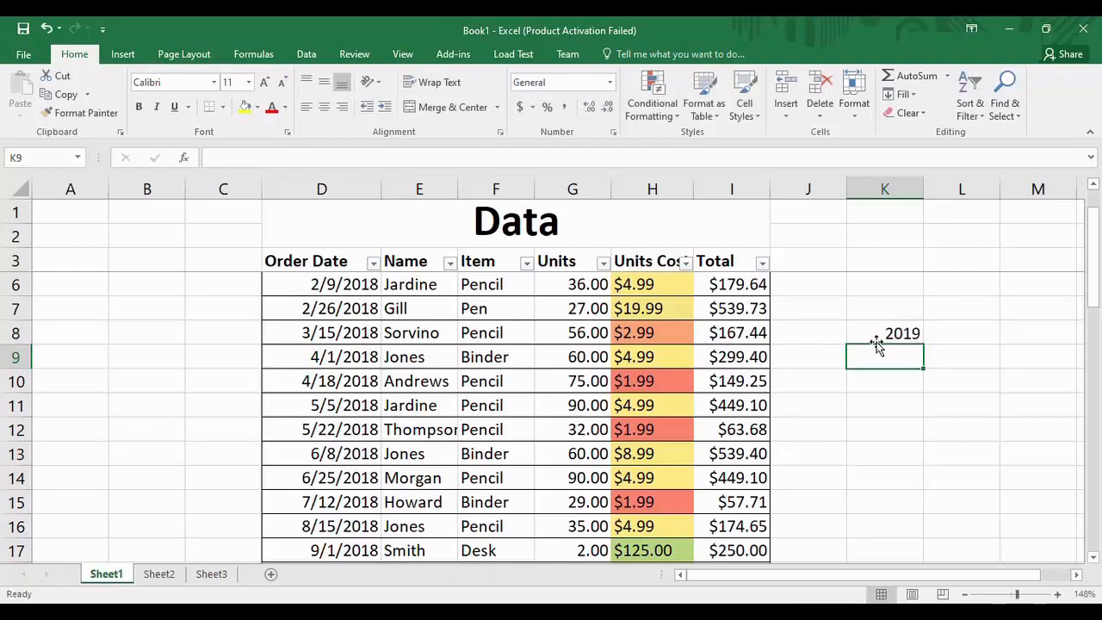
pyautogui.write('2020')
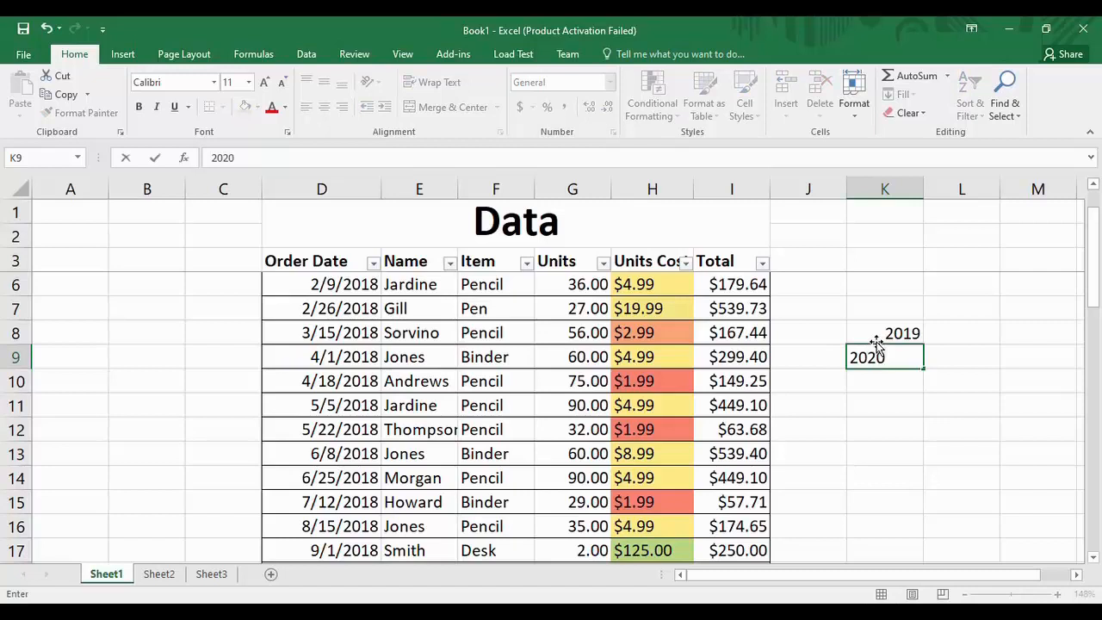
pyautogui.press('Return')
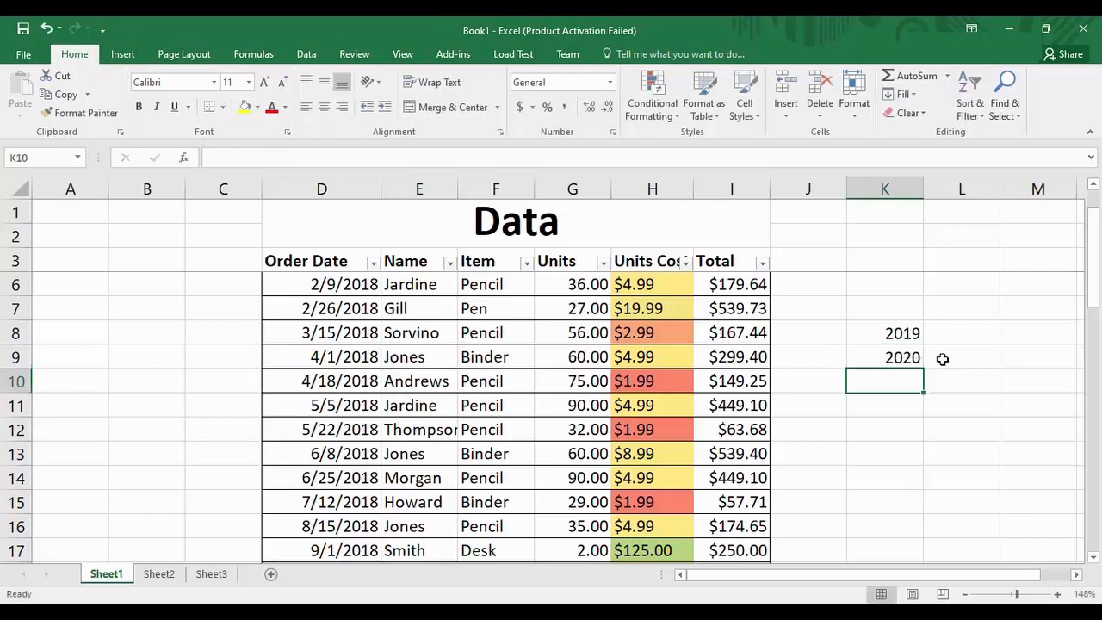
# Extend the year series from K8:K9 down to cell K19, ending at 2030.
pyautogui.click(901, 333)
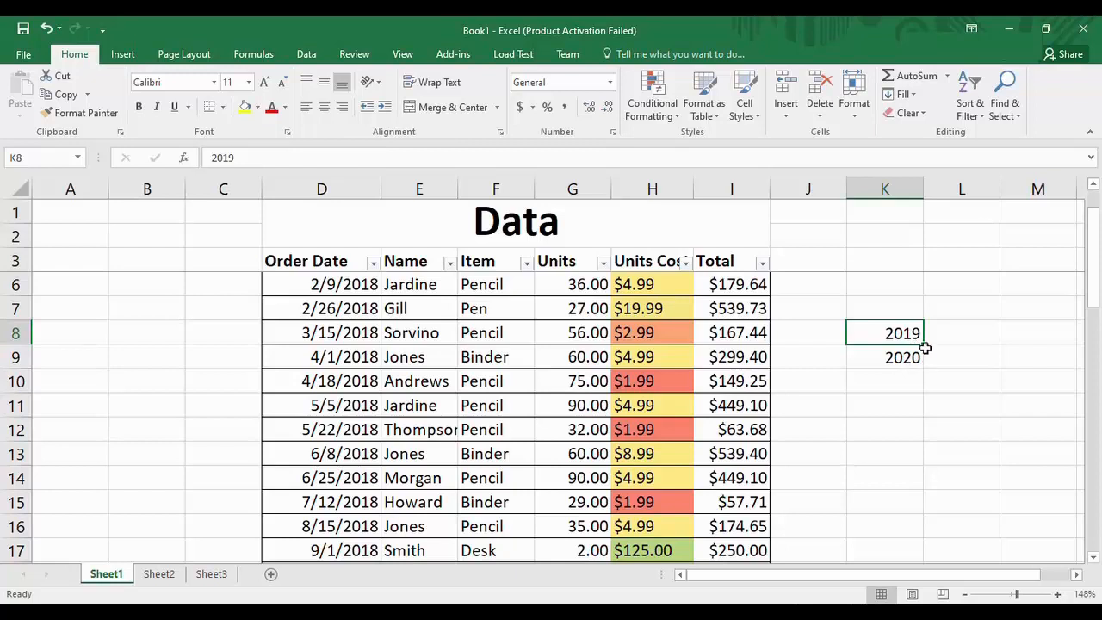
pyautogui.moveTo(923, 348); pyautogui.dragTo(922, 372)
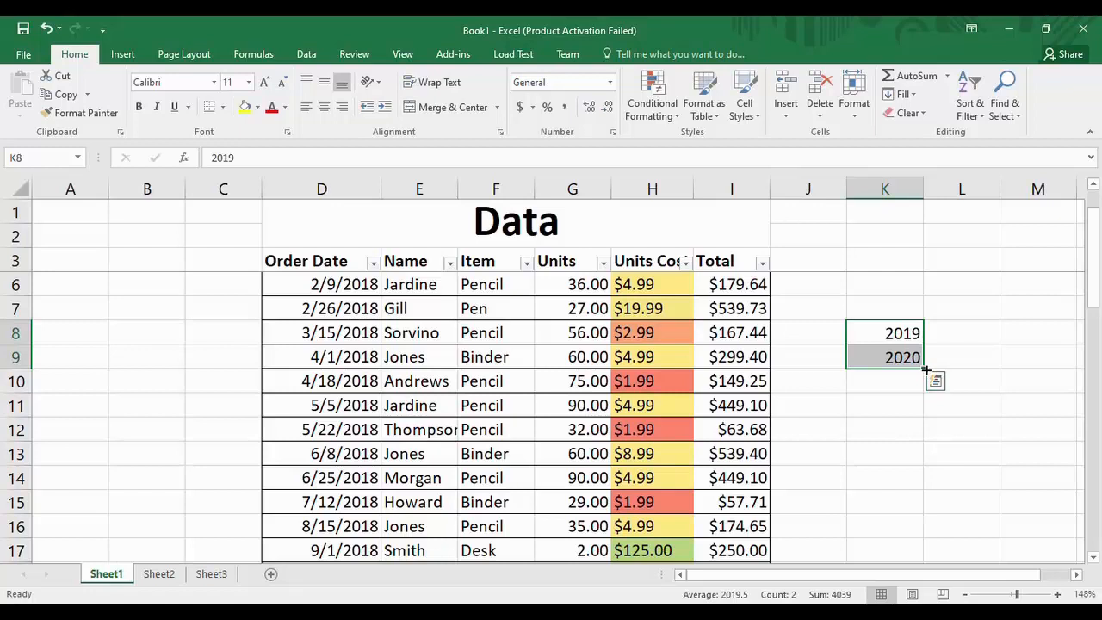
pyautogui.moveTo(923, 368); pyautogui.dragTo(917, 528)
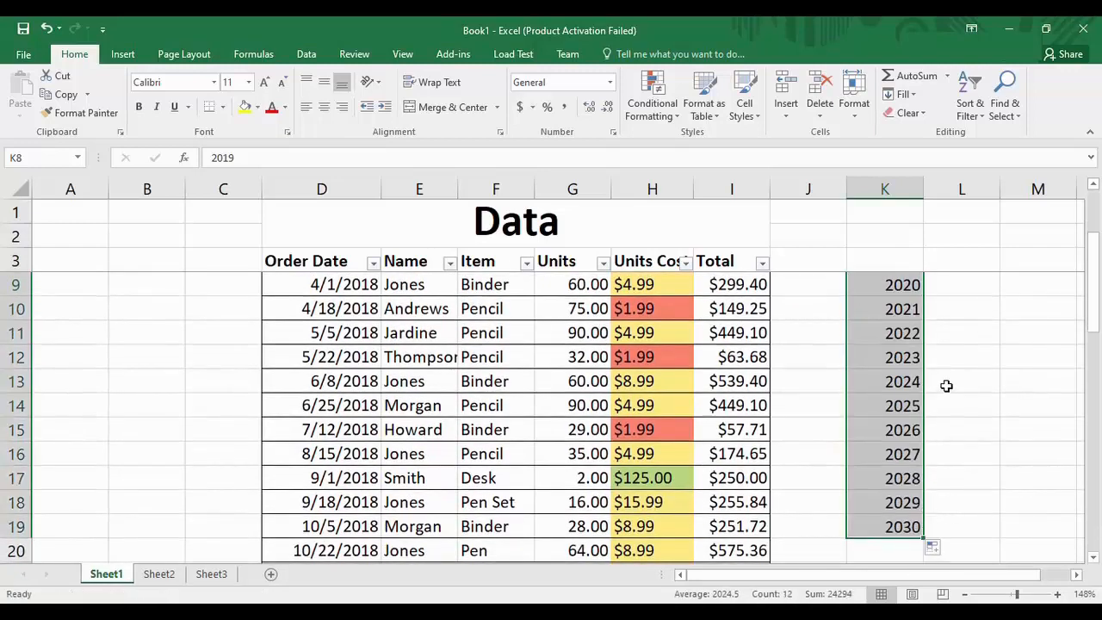
# Look through the filled years in column K, from cell K10 down to K19.
pyautogui.moveTo(947, 322); pyautogui.dragTo(948, 319)
pyautogui.click(900, 310)
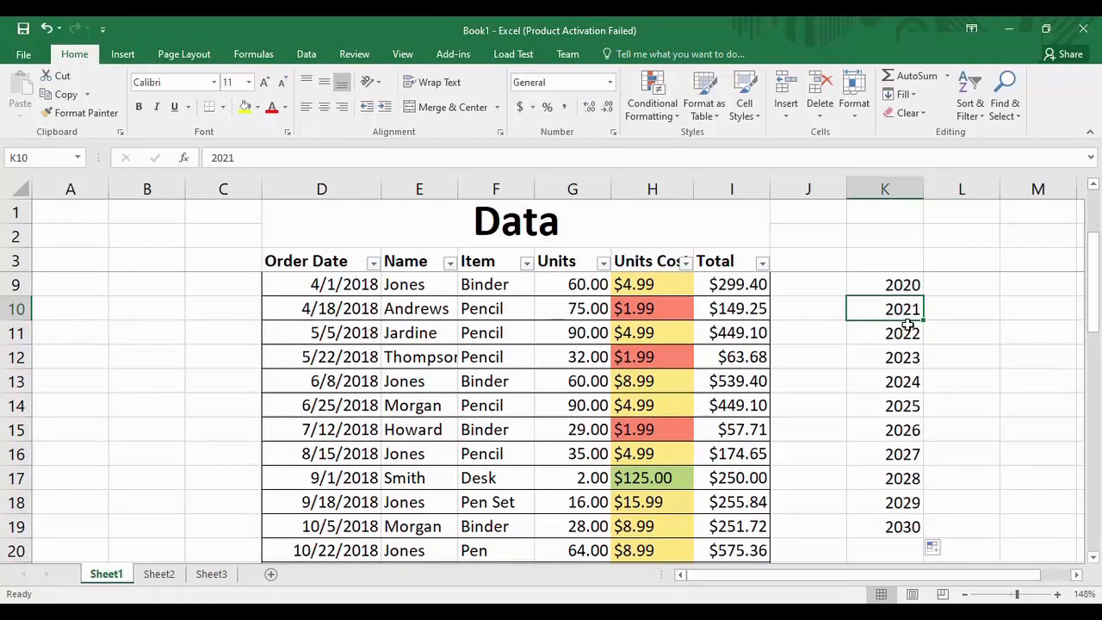
pyautogui.click(908, 325)
pyautogui.click(908, 353)
pyautogui.click(910, 380)
pyautogui.click(913, 401)
pyautogui.click(914, 427)
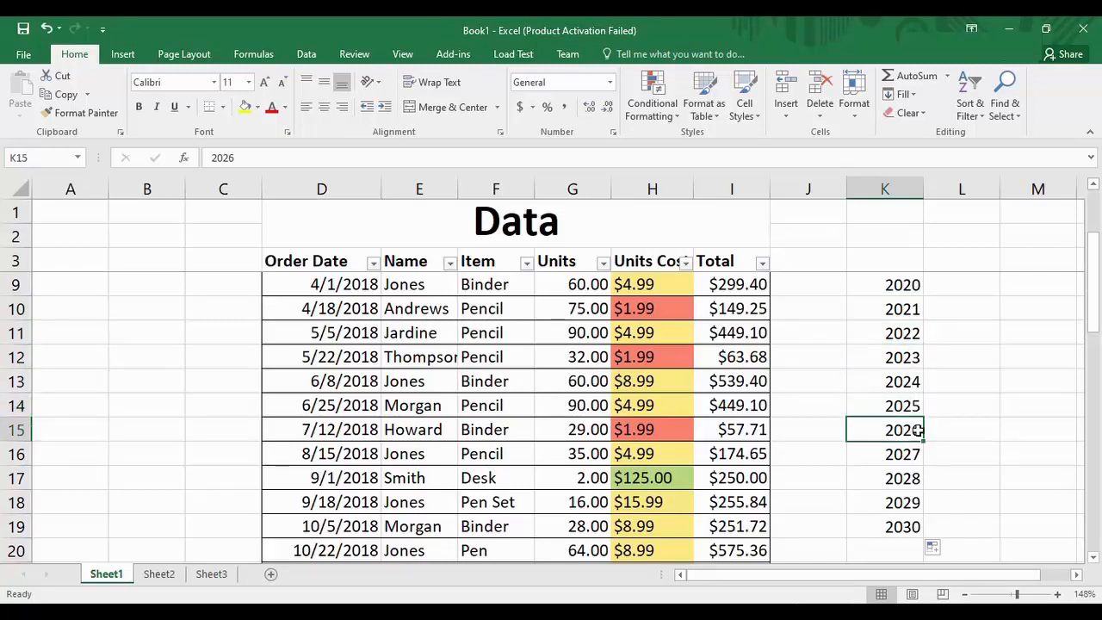
pyautogui.click(912, 454)
pyautogui.click(910, 501)
pyautogui.click(912, 526)
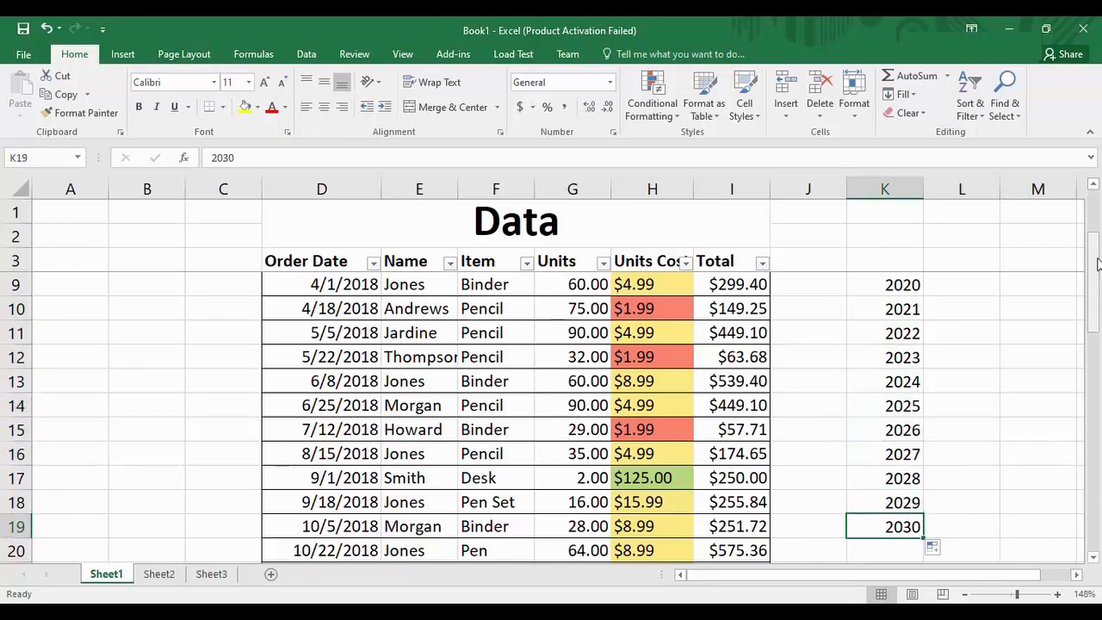
# Enter the heading "S. No." in cell C3, beside the Order Date header.
pyautogui.moveTo(1097, 263); pyautogui.dragTo(1095, 229)
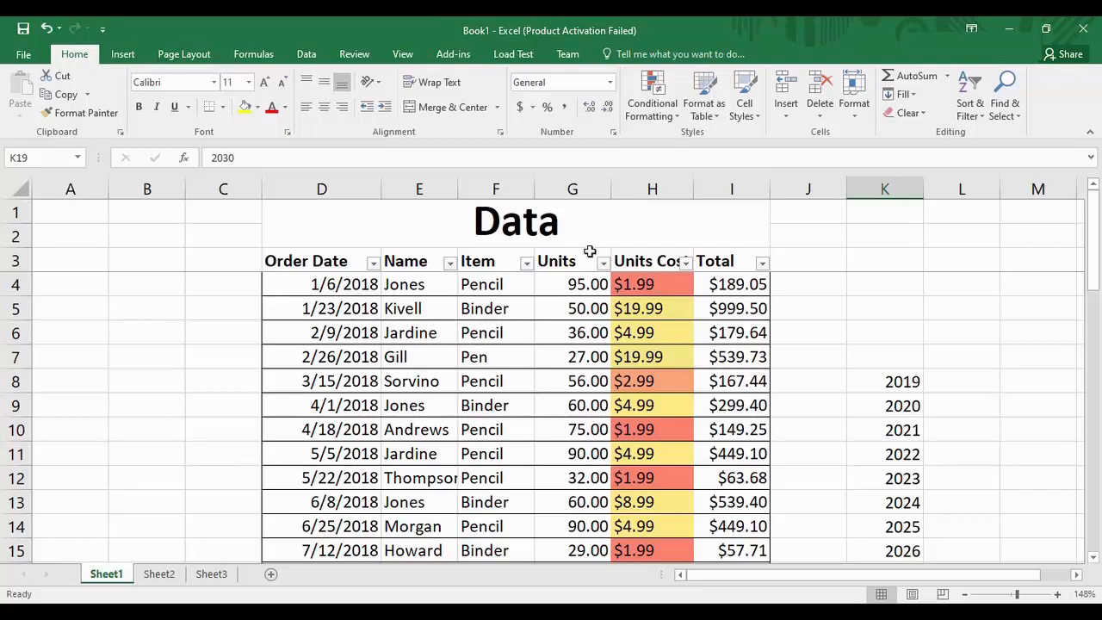
pyautogui.click(238, 260)
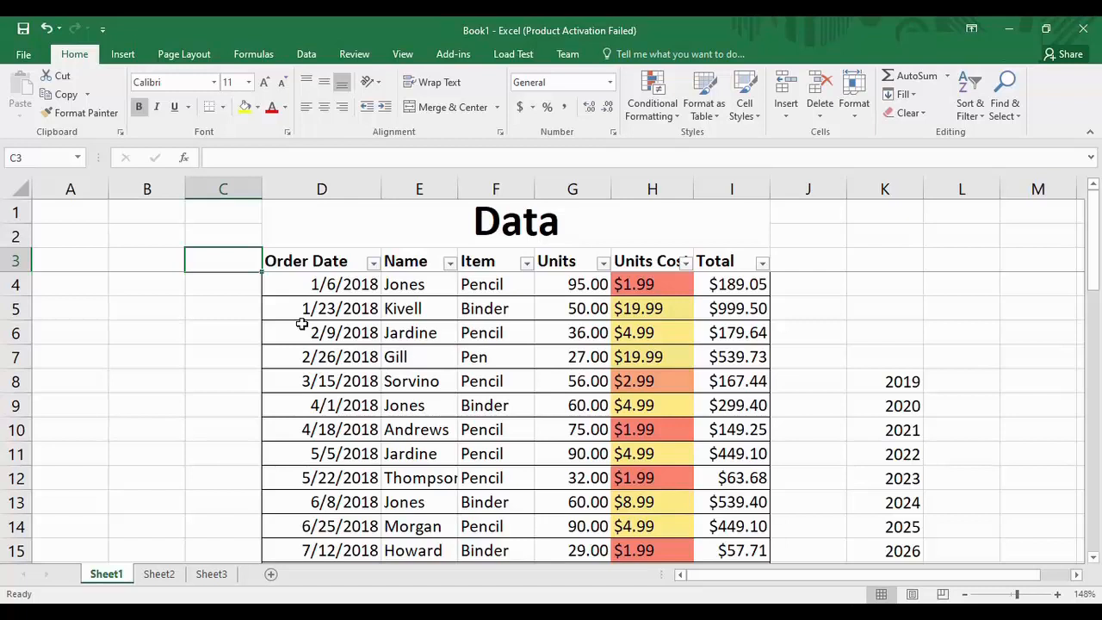
pyautogui.write('S')
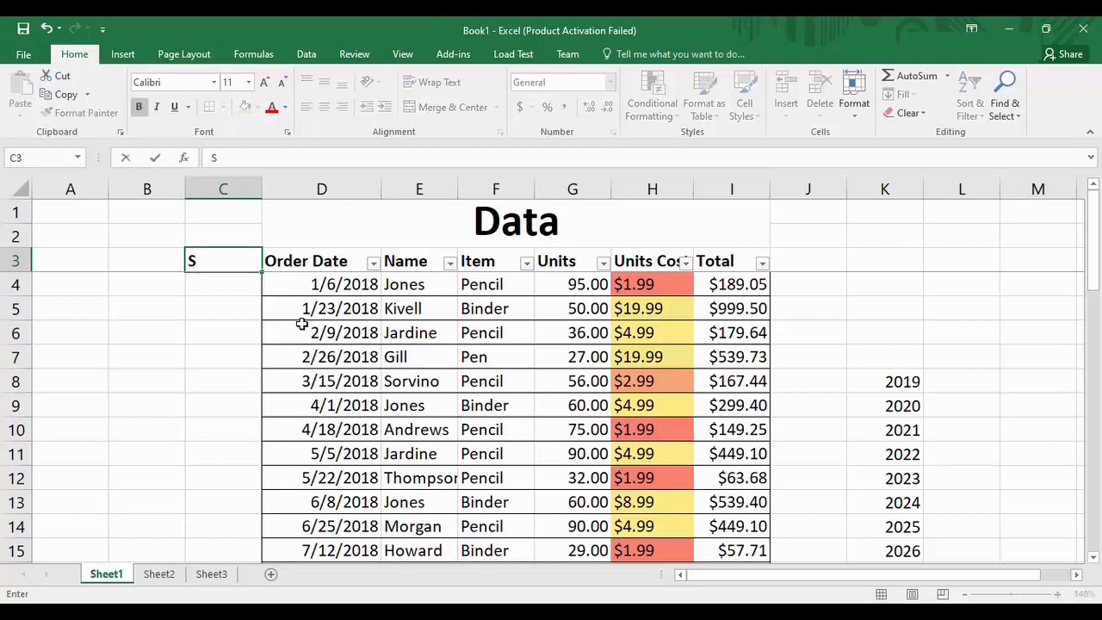
pyautogui.write('. No.')
# Enter the serial numbers 1 in cell C4 and 2 in cell C5.
pyautogui.click(241, 290)
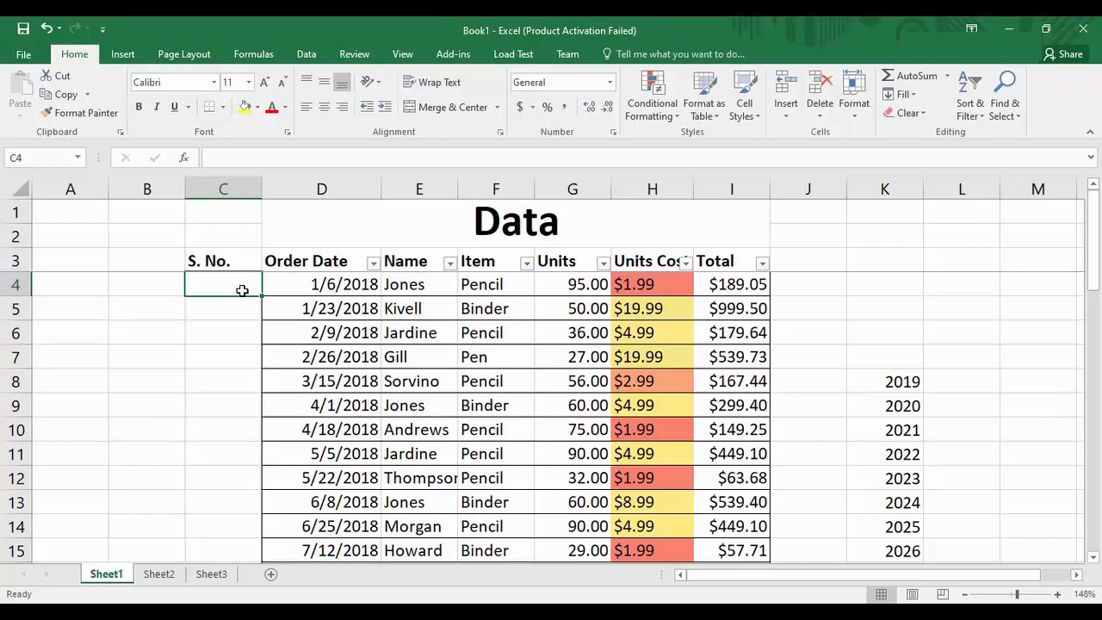
pyautogui.write('1')
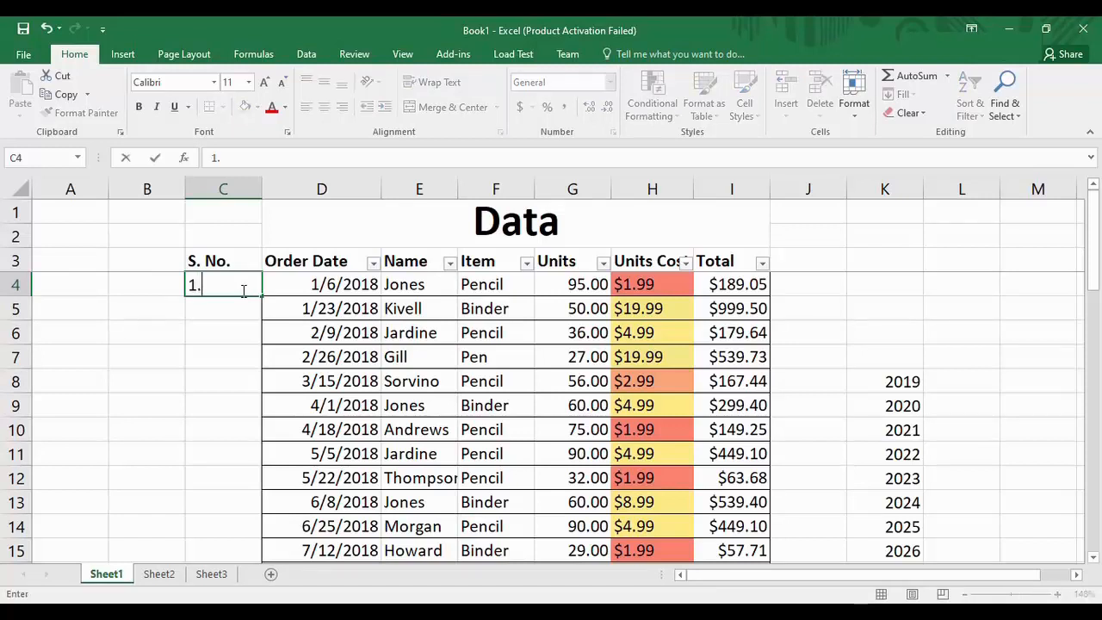
pyautogui.write('.')
pyautogui.press('Return')
pyautogui.write('2')
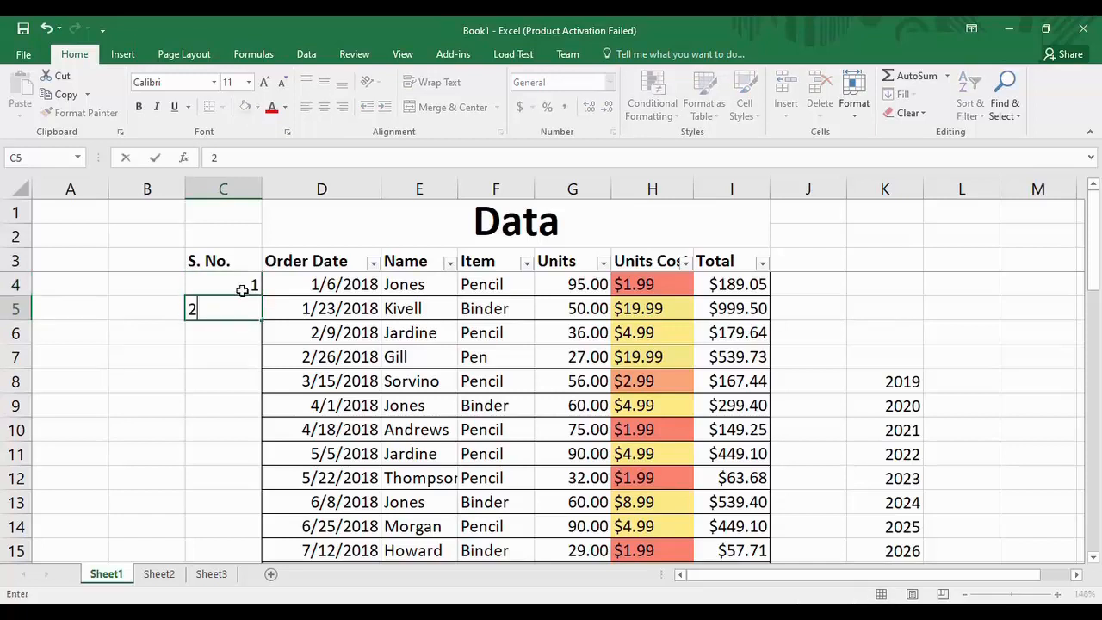
pyautogui.press('Return')
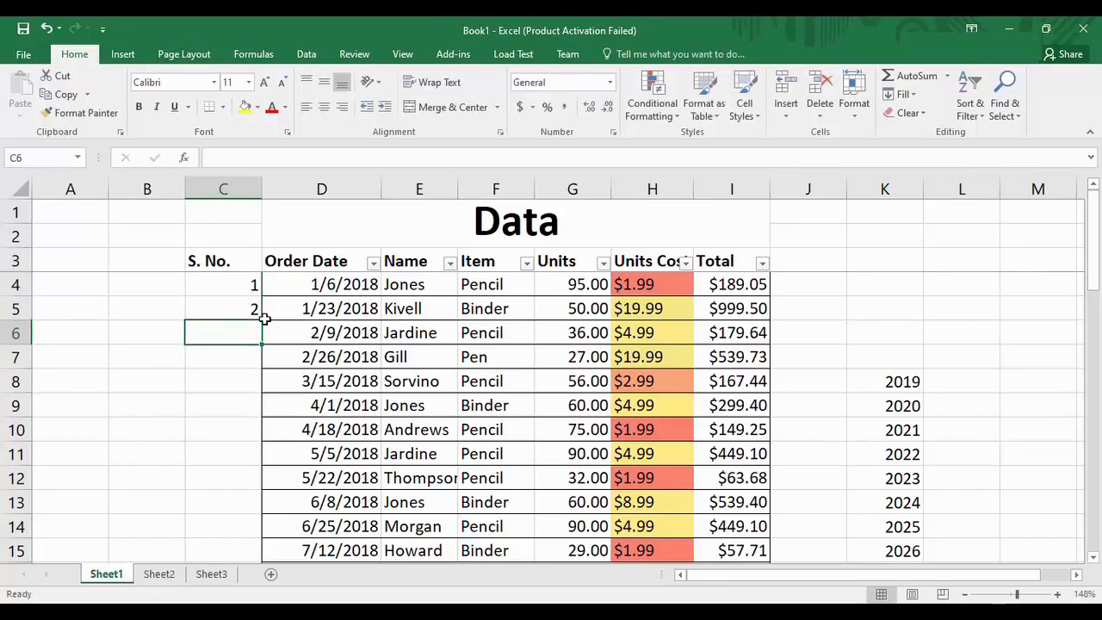
# Extend the serial number series from C4:C5 down to cell C39, ending at 36, and check the last numbers.
pyautogui.click(235, 278)
pyautogui.hotkey('shift', 'Down')
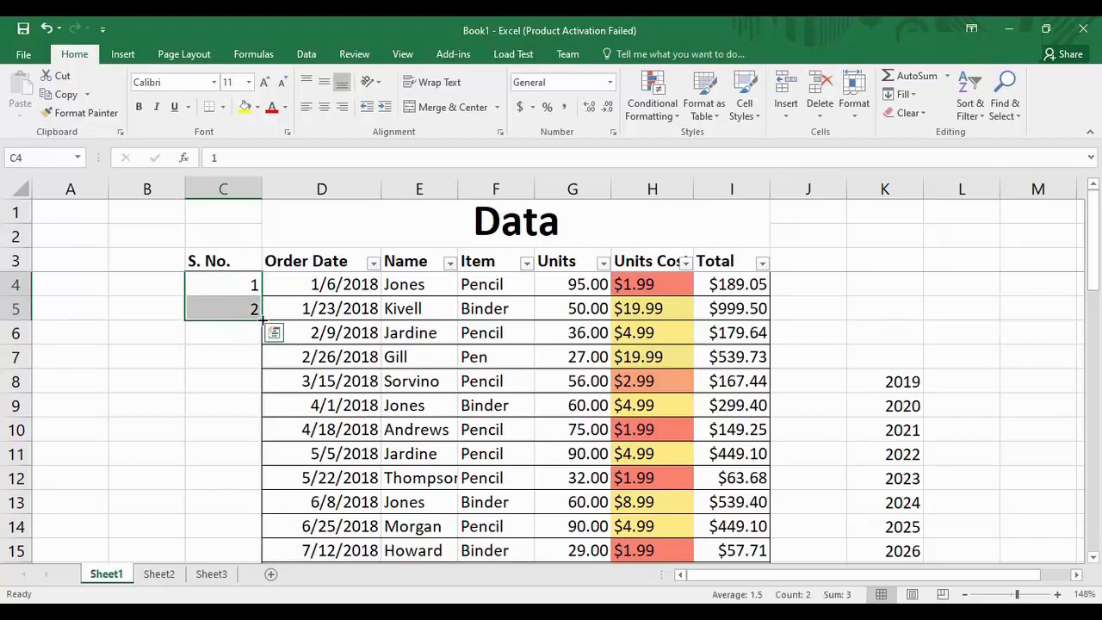
pyautogui.moveTo(261, 319); pyautogui.dragTo(263, 465)
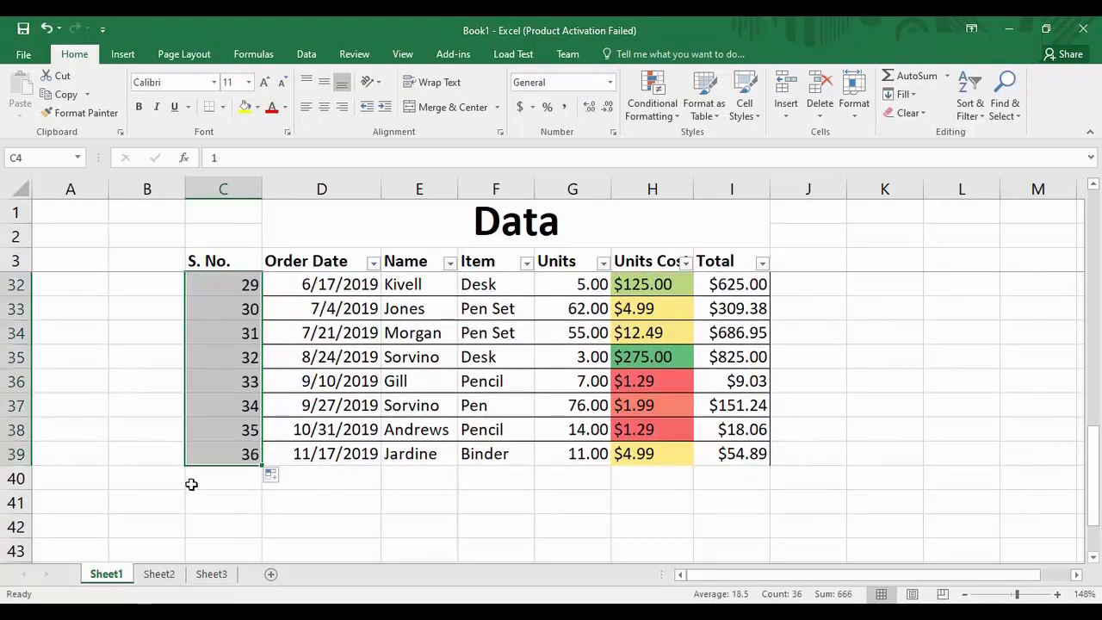
pyautogui.click(192, 483)
pyautogui.click(231, 445)
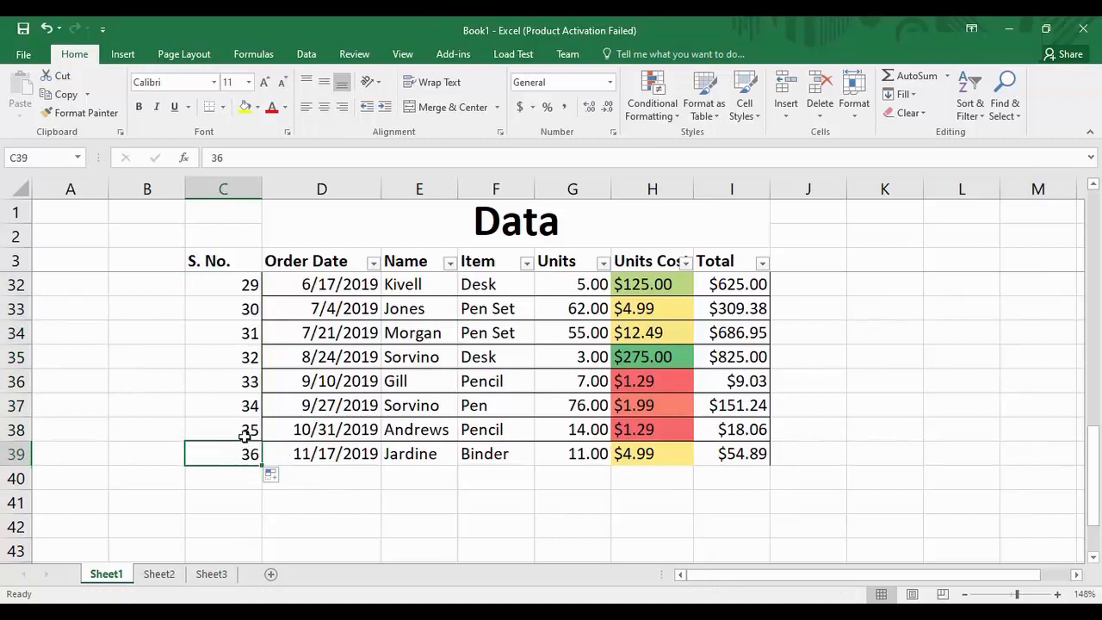
pyautogui.click(245, 426)
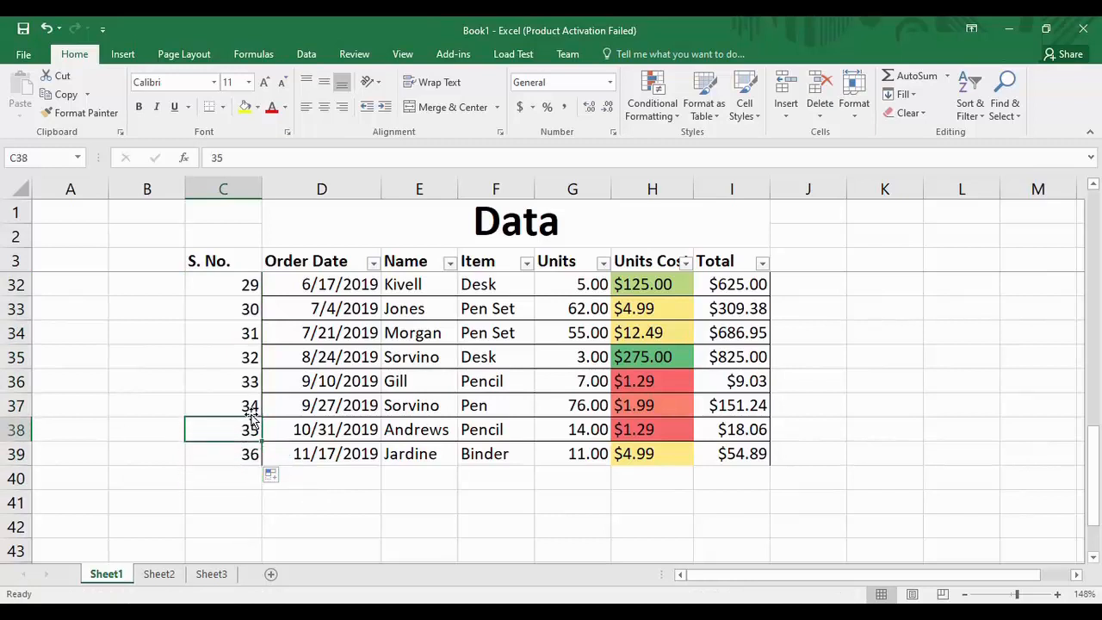
pyautogui.click(250, 472)
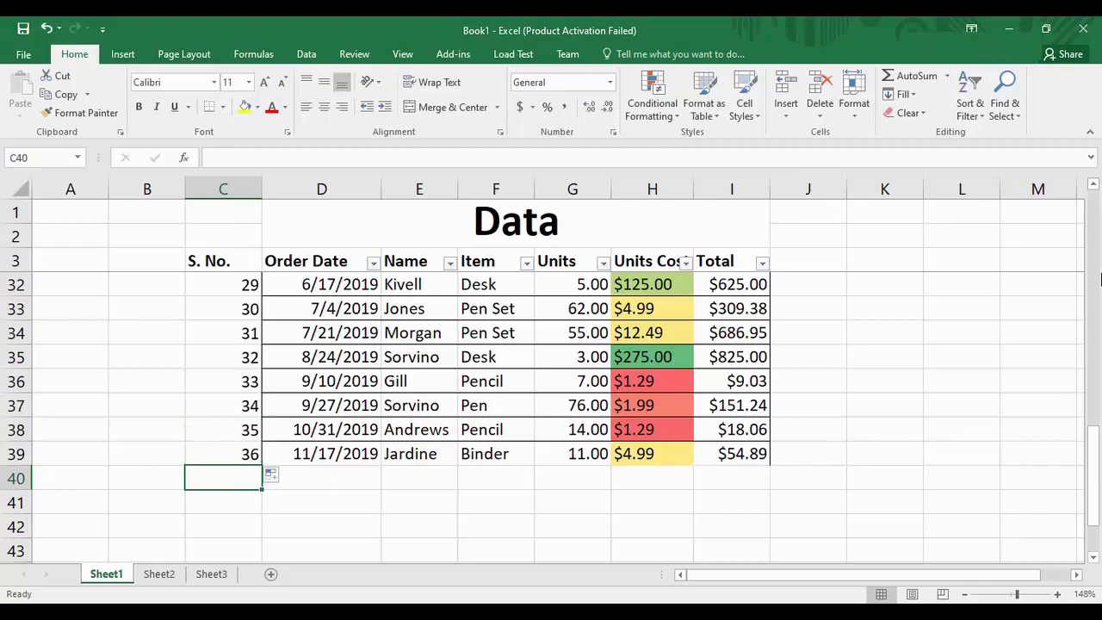
# Enter 2019 in cell L8 and fill that single value down to cell L18.
pyautogui.moveTo(1091, 461); pyautogui.dragTo(1097, 230)
pyautogui.click(965, 361)
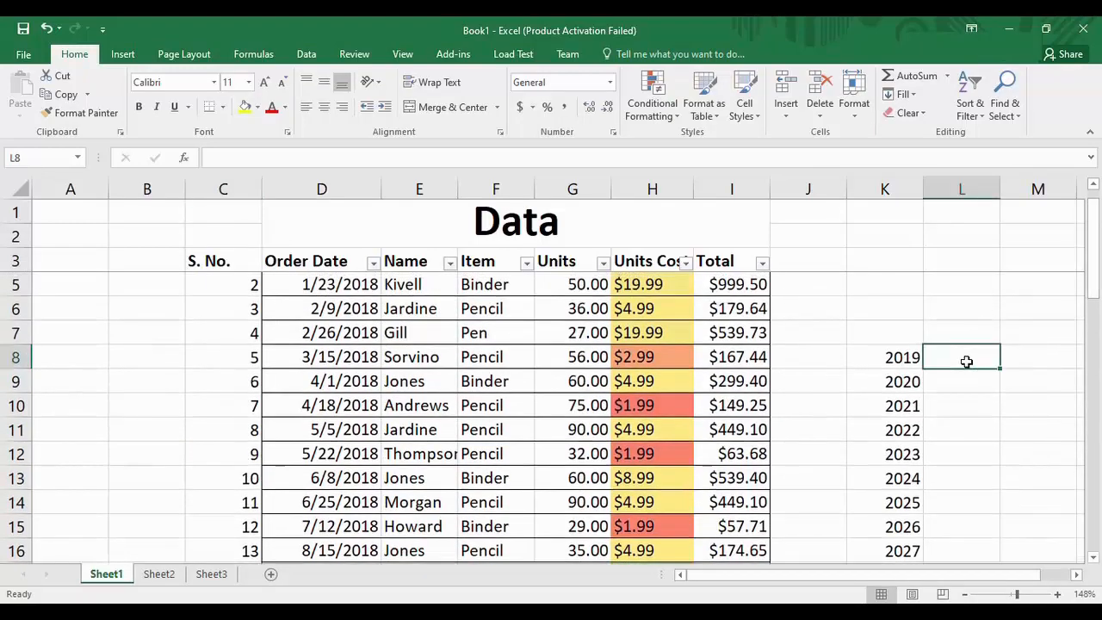
pyautogui.write('2019')
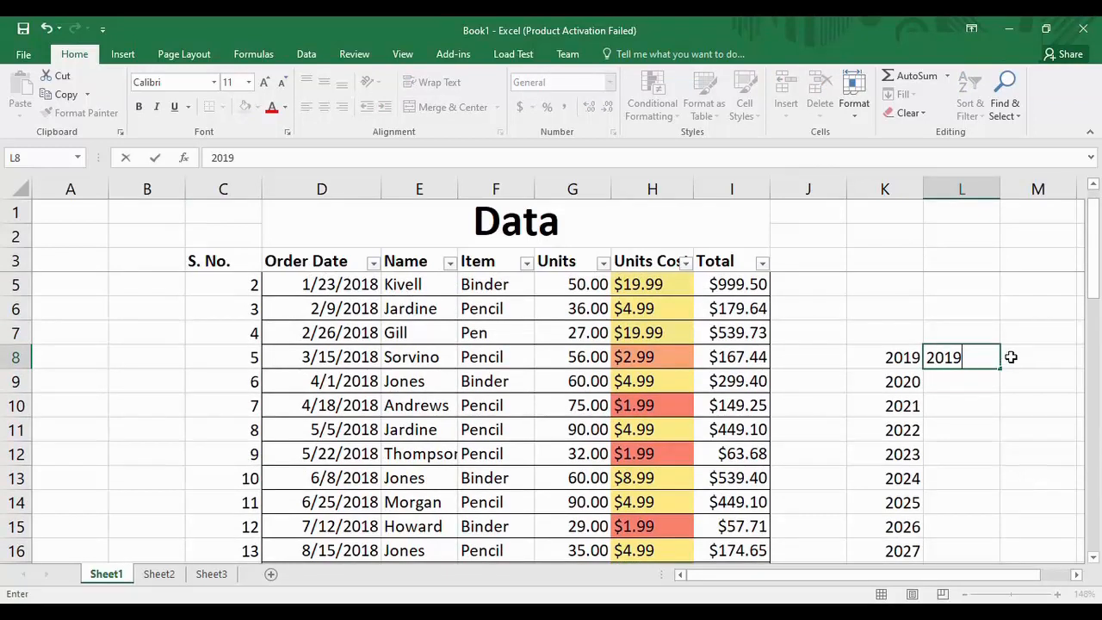
pyautogui.press('Return')
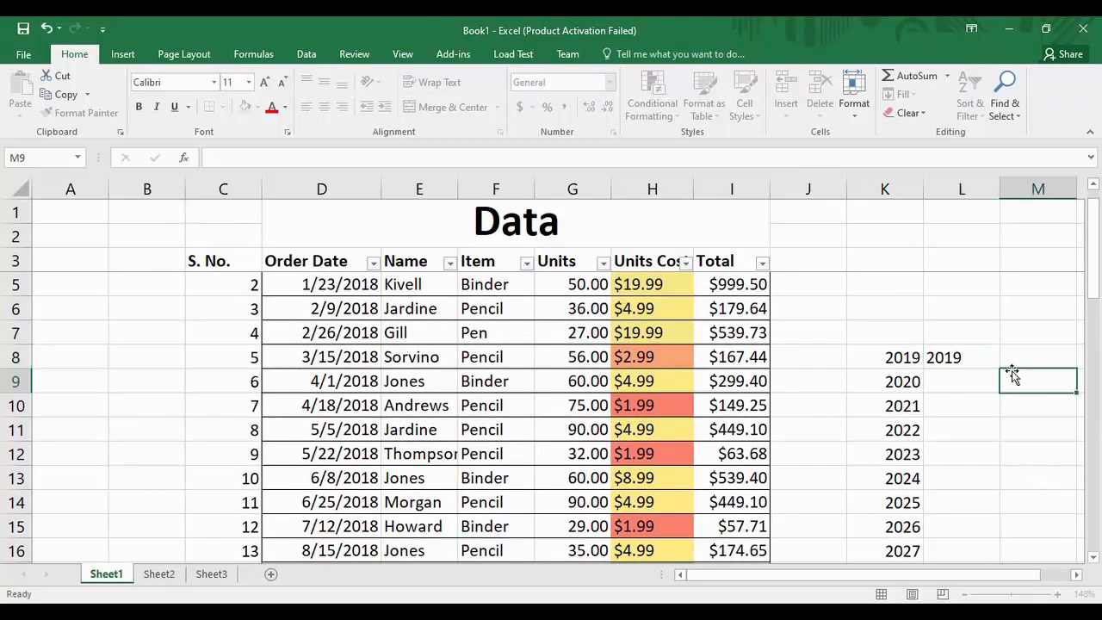
pyautogui.click(981, 357)
pyautogui.moveTo(1002, 369); pyautogui.dragTo(1001, 516)
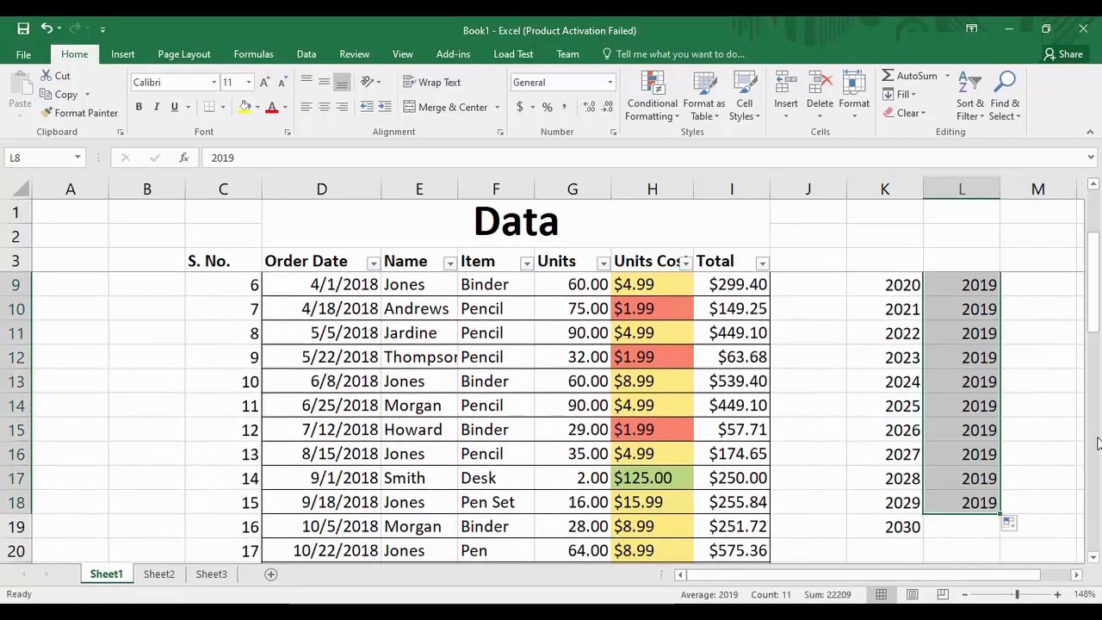
# Enter Monday in cell M8 and autofill the weekdays down to Sunday in cell M14, checking the filled days.
pyautogui.moveTo(1096, 314); pyautogui.dragTo(1098, 286)
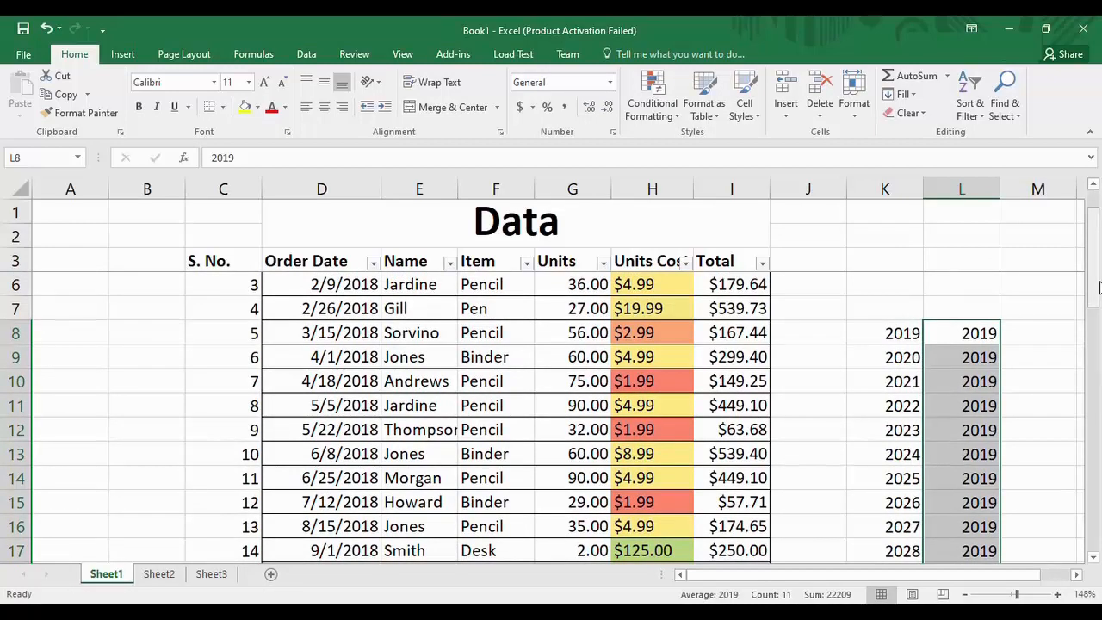
pyautogui.moveTo(1098, 287); pyautogui.dragTo(1098, 272)
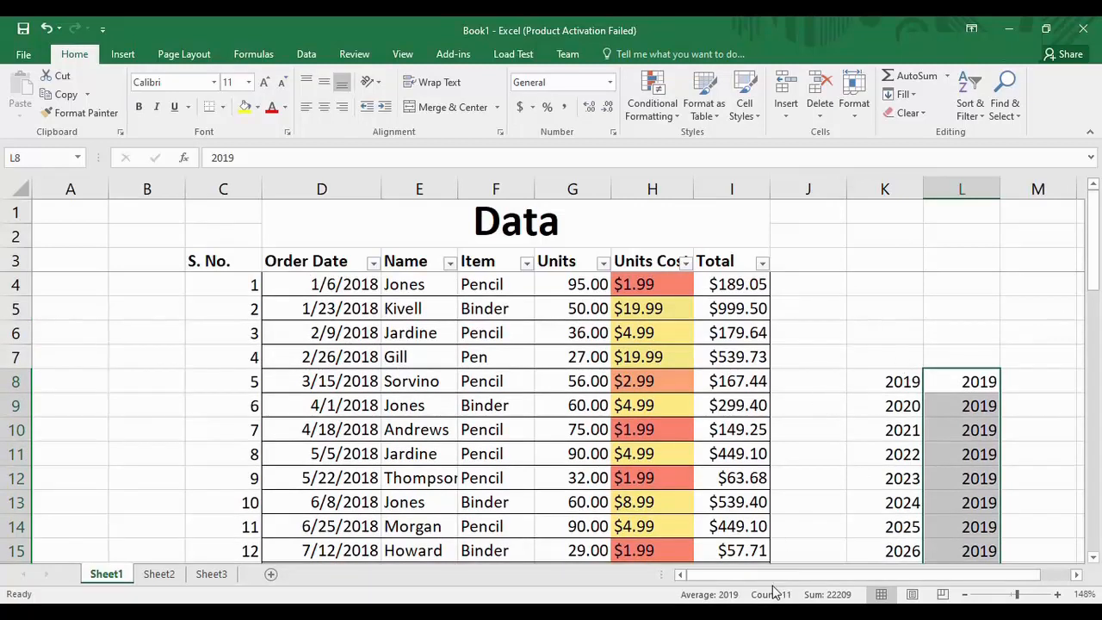
pyautogui.moveTo(772, 578); pyautogui.dragTo(779, 582)
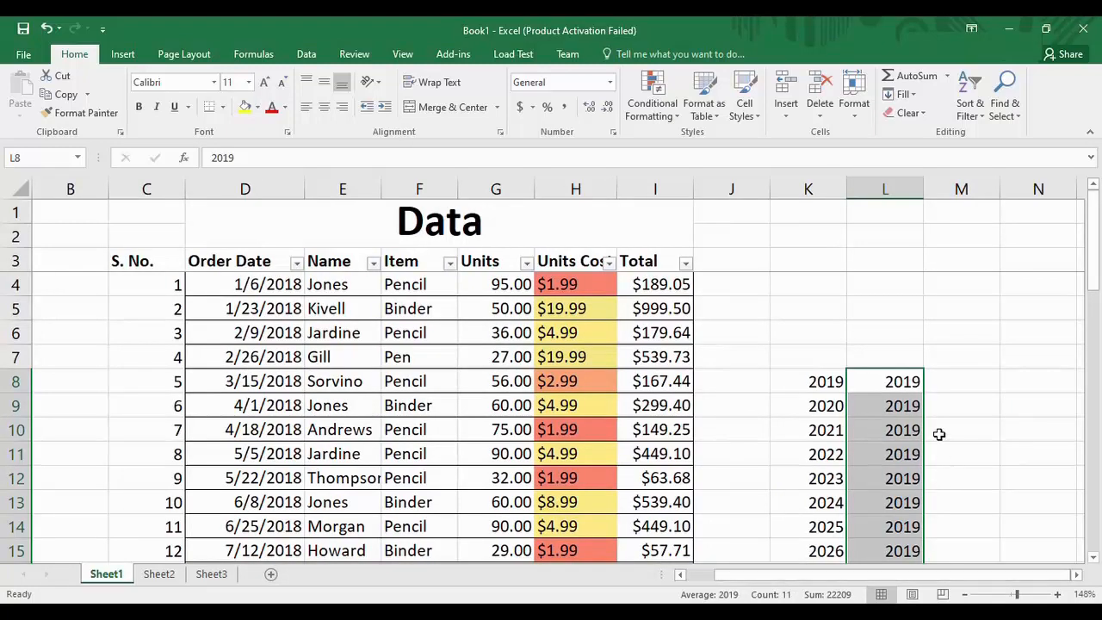
pyautogui.click(962, 386)
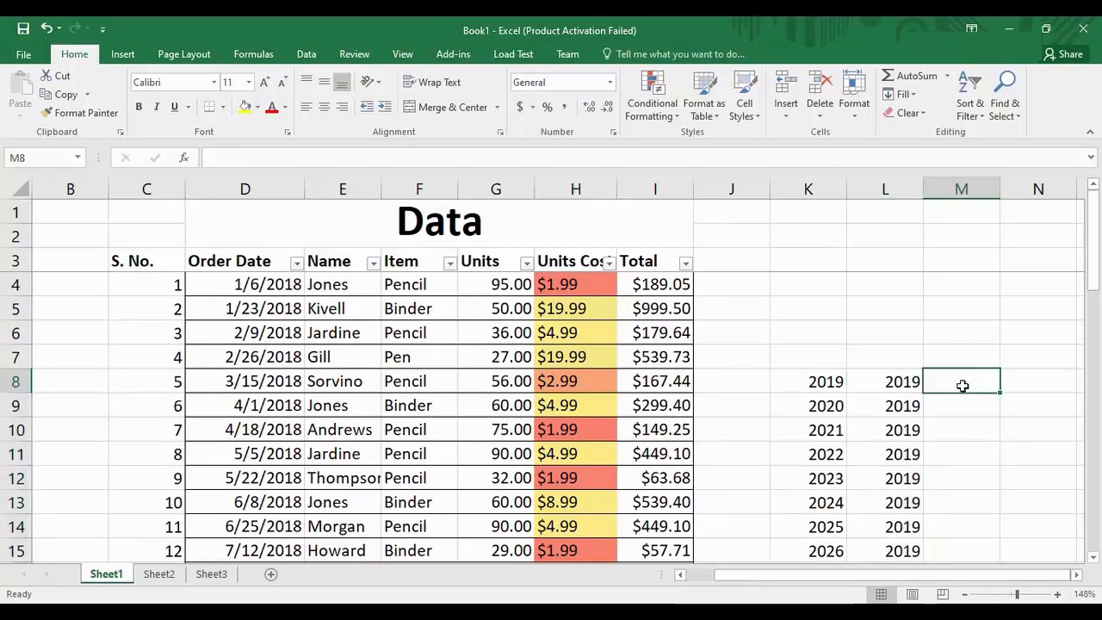
pyautogui.write('Monday')
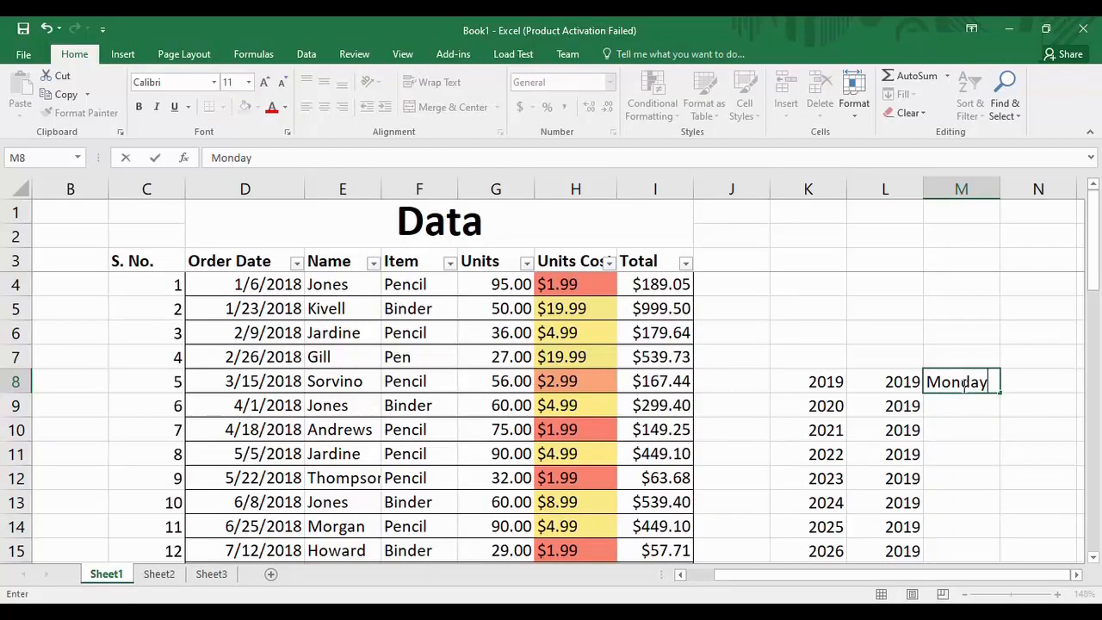
pyautogui.moveTo(1099, 301); pyautogui.dragTo(1098, 311)
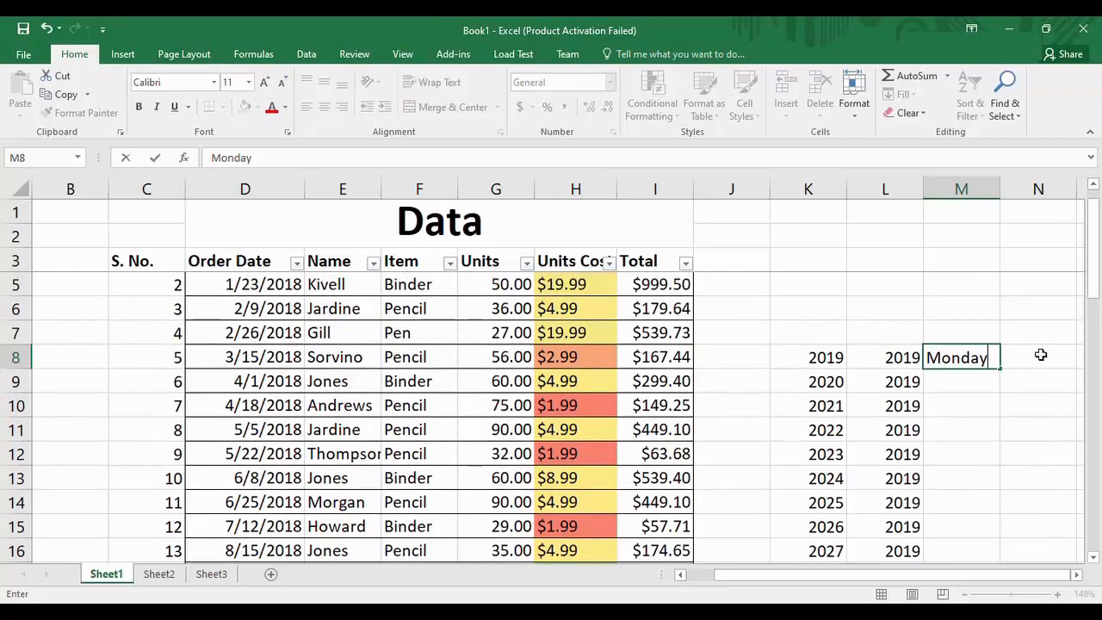
pyautogui.moveTo(1001, 371); pyautogui.dragTo(991, 515)
pyautogui.click(1032, 385)
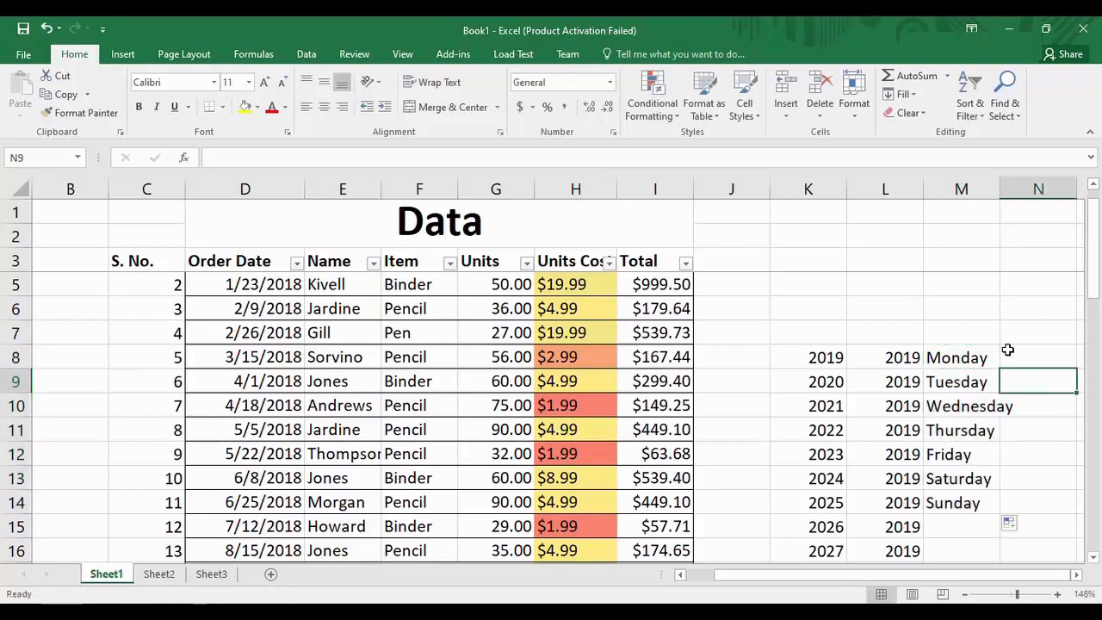
pyautogui.click(978, 353)
pyautogui.click(981, 381)
pyautogui.click(974, 409)
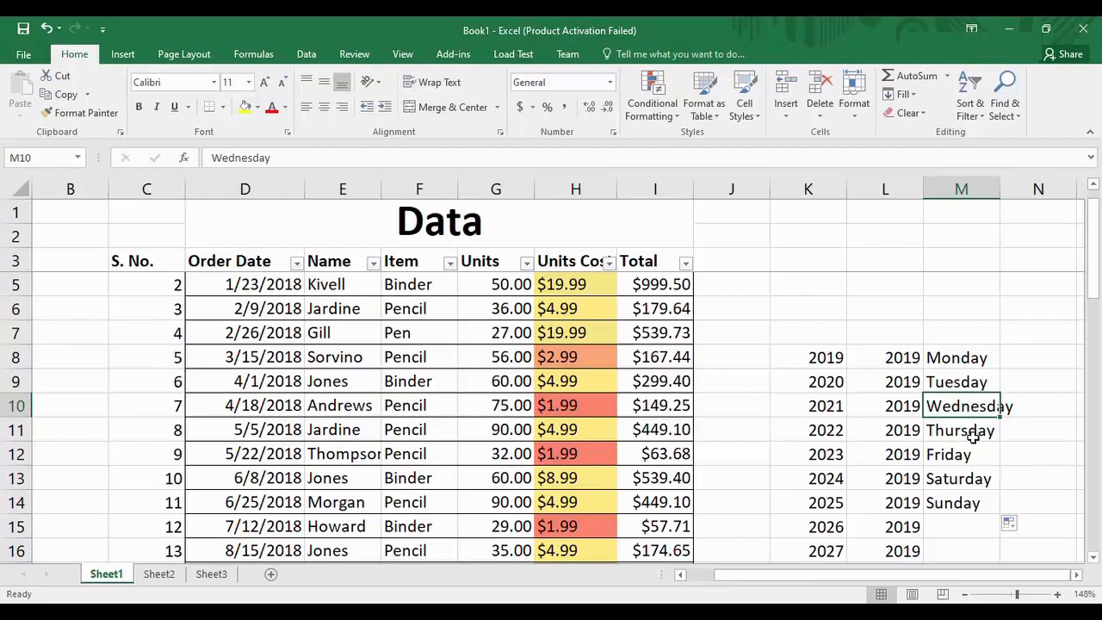
pyautogui.click(972, 435)
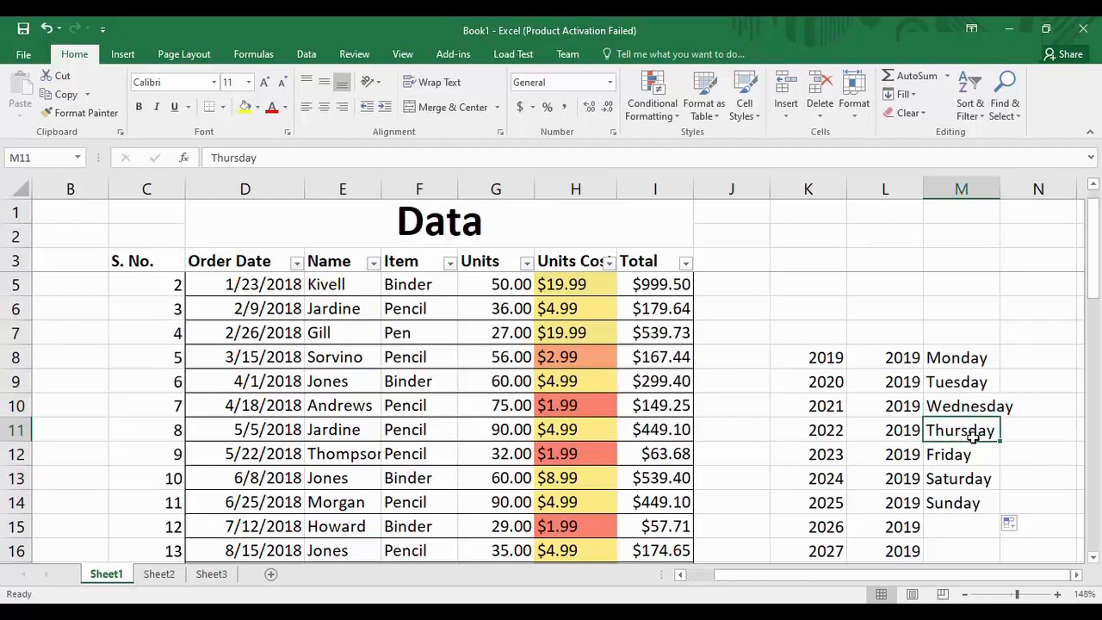
# Enter January in cell N8 and autofill the months down to December in cell N19.
pyautogui.click(1026, 379)
pyautogui.click(1033, 358)
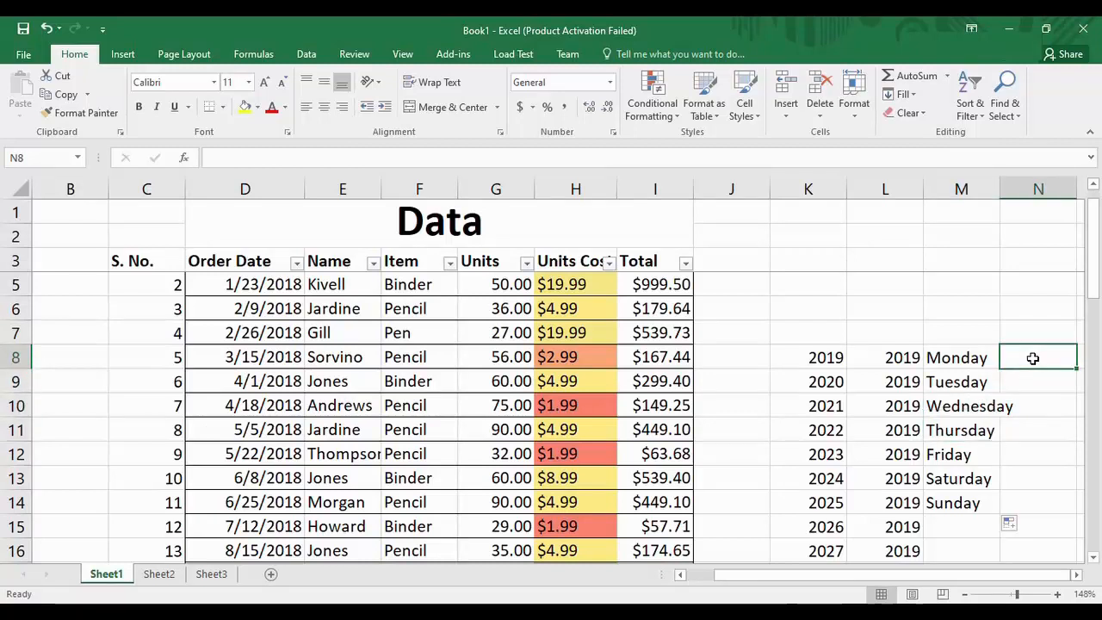
pyautogui.write('J')
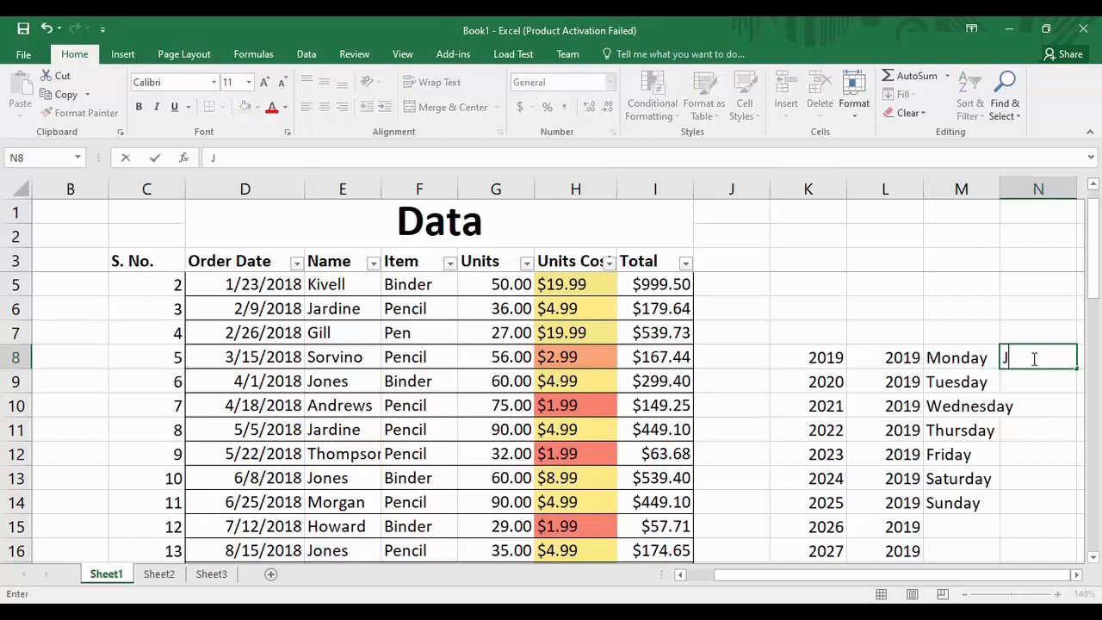
pyautogui.write('anuary')
pyautogui.moveTo(1075, 369); pyautogui.dragTo(1062, 538)
pyautogui.click(1094, 460)
pyautogui.moveTo(1095, 401); pyautogui.dragTo(1100, 293)
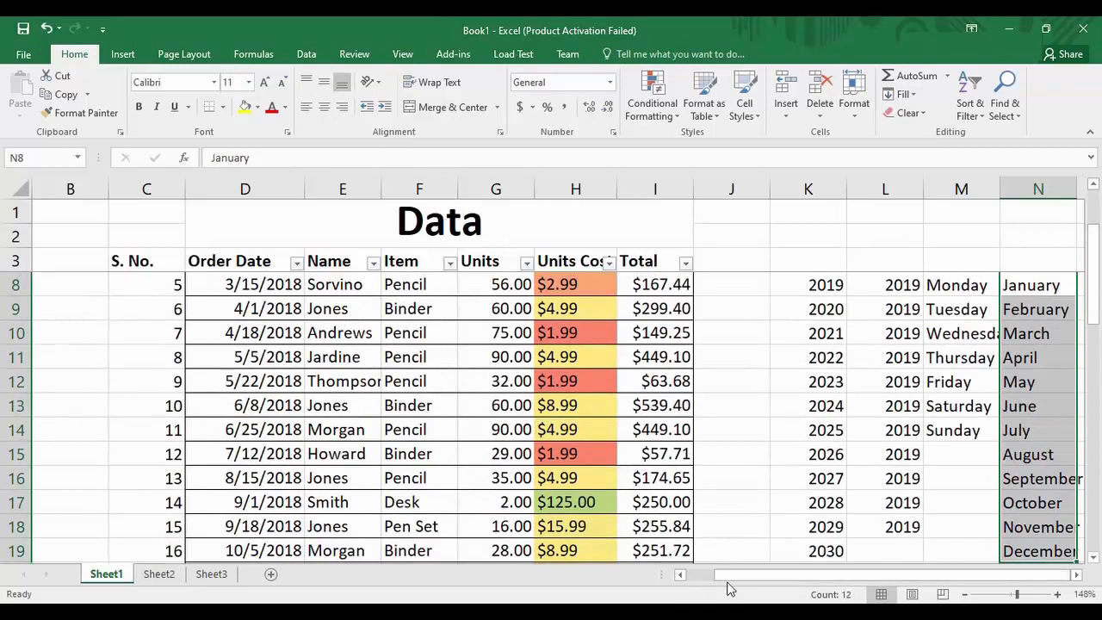
pyautogui.moveTo(1018, 600); pyautogui.dragTo(1010, 600)
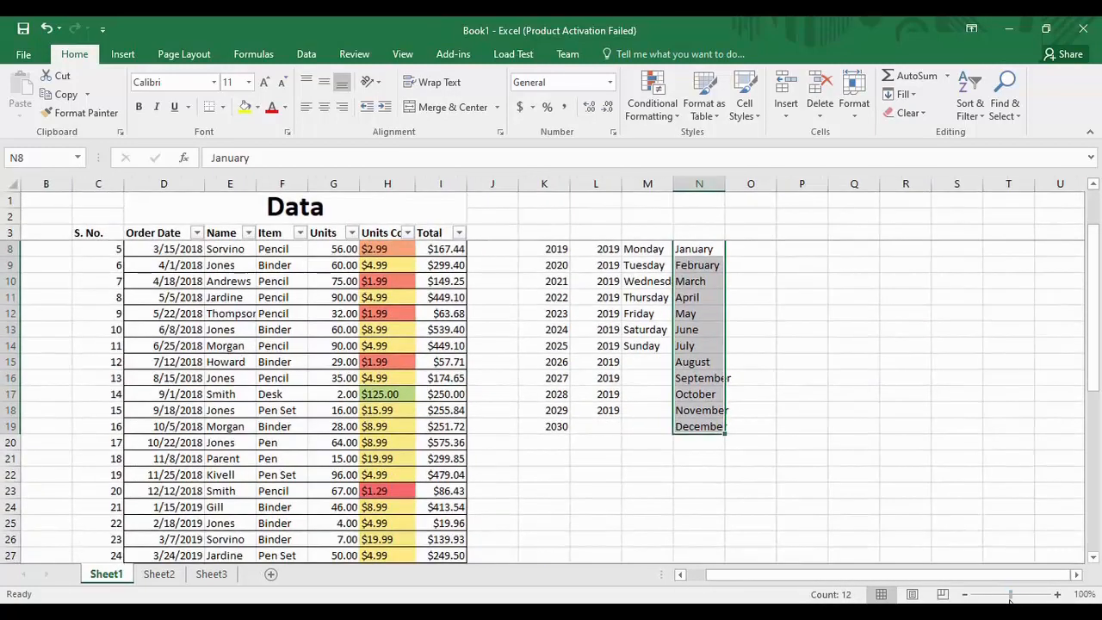